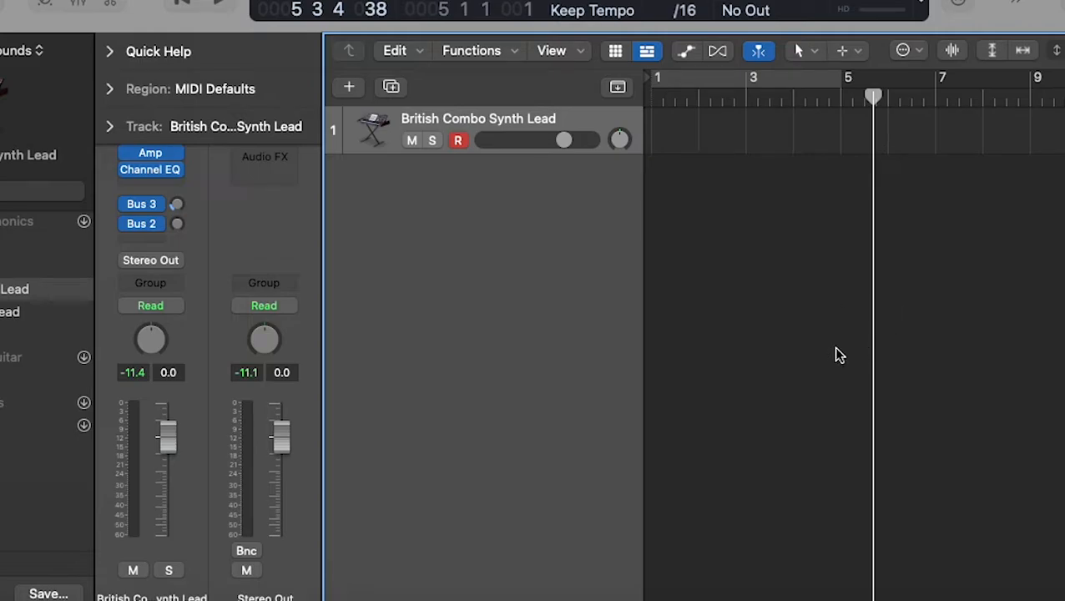
# - Move the playhead to the start of the timeline at bar 1
pyautogui.click(654, 100)
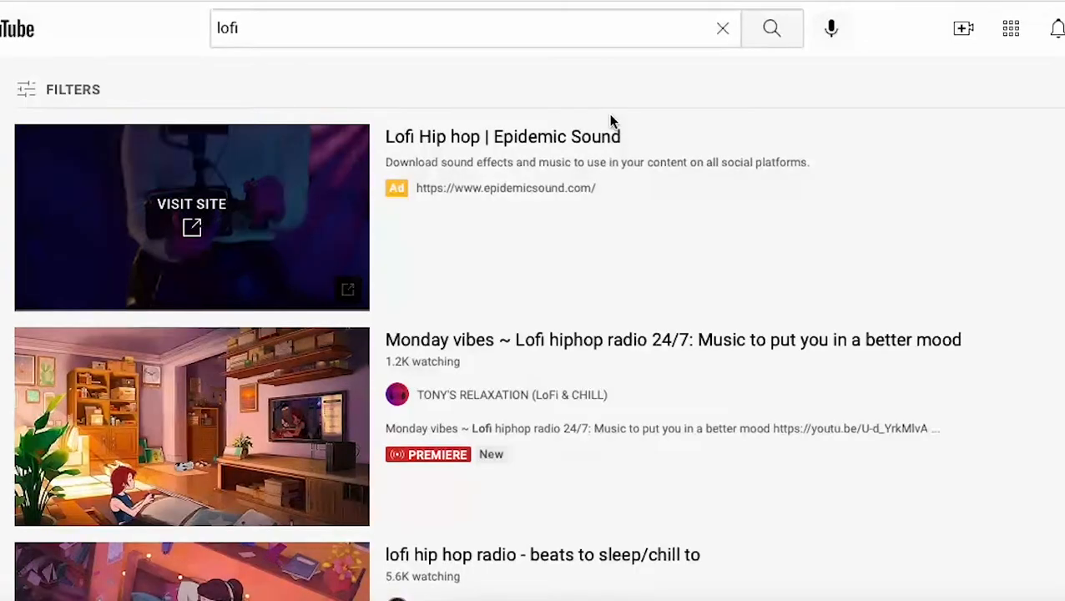
# - Switch to YouTube and examine the videos in the lofi search results
pyautogui.scroll(-3, 599, 173)
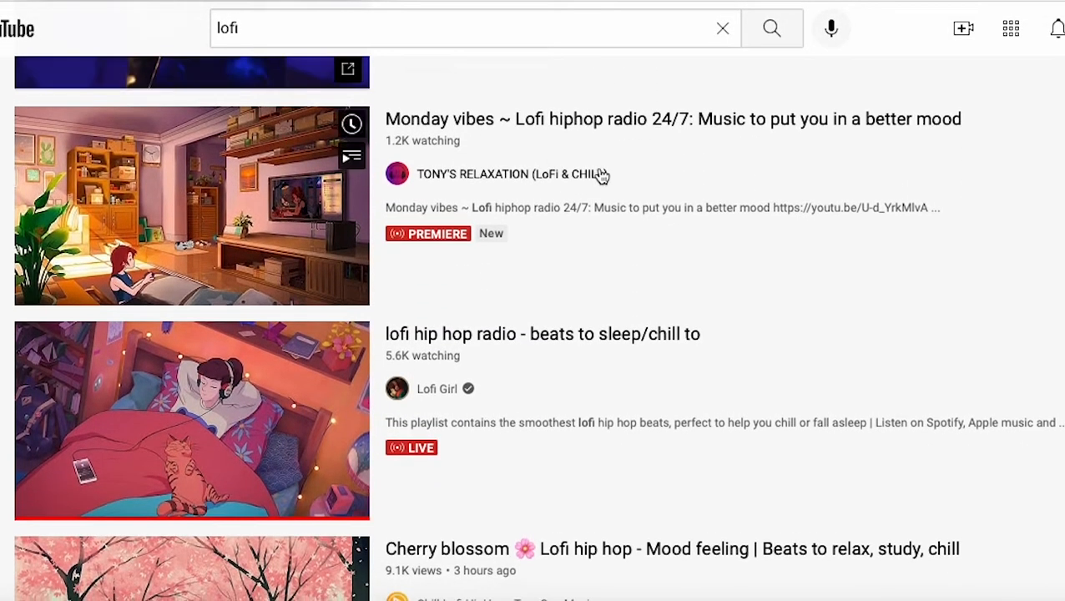
pyautogui.scroll(-3, 600, 174)
pyautogui.scroll(-8, 588, 185)
pyautogui.scroll(11, 559, 205)
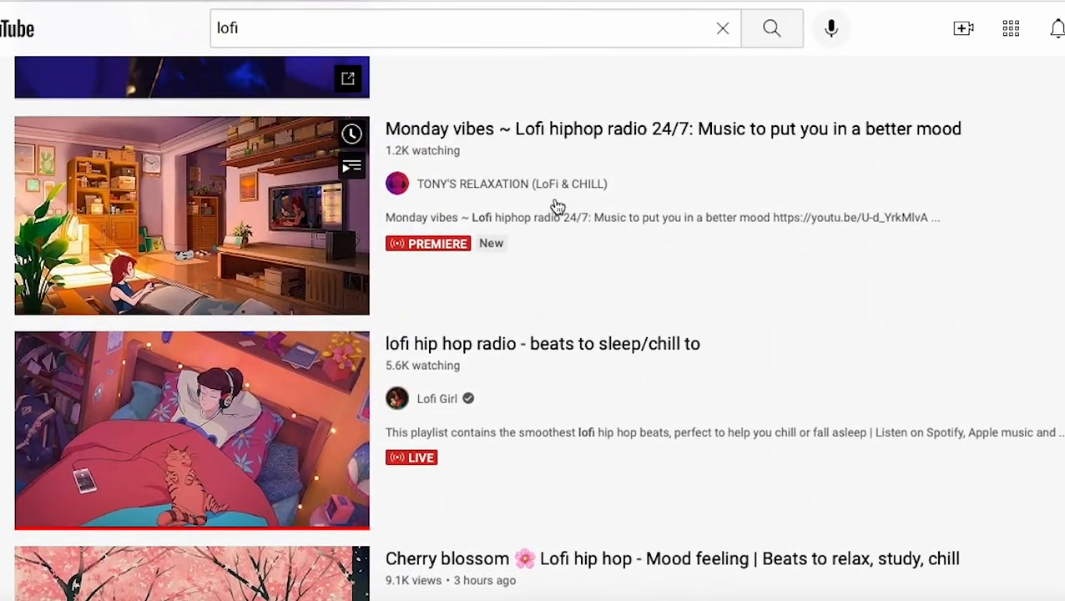
pyautogui.scroll(-3, 557, 207)
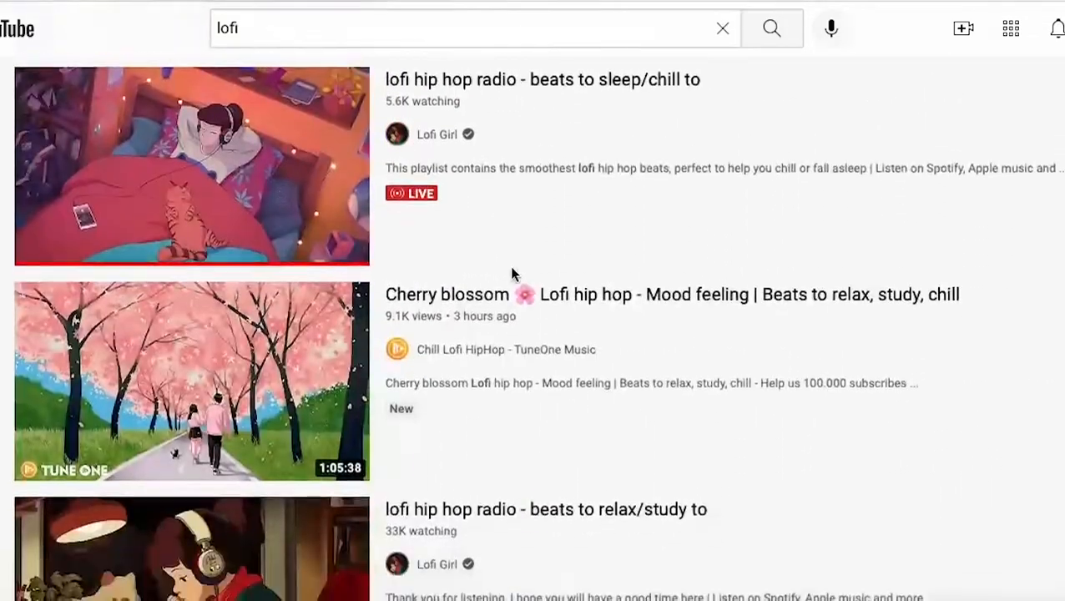
pyautogui.scroll(6, 510, 273)
pyautogui.scroll(-8, 361, 202)
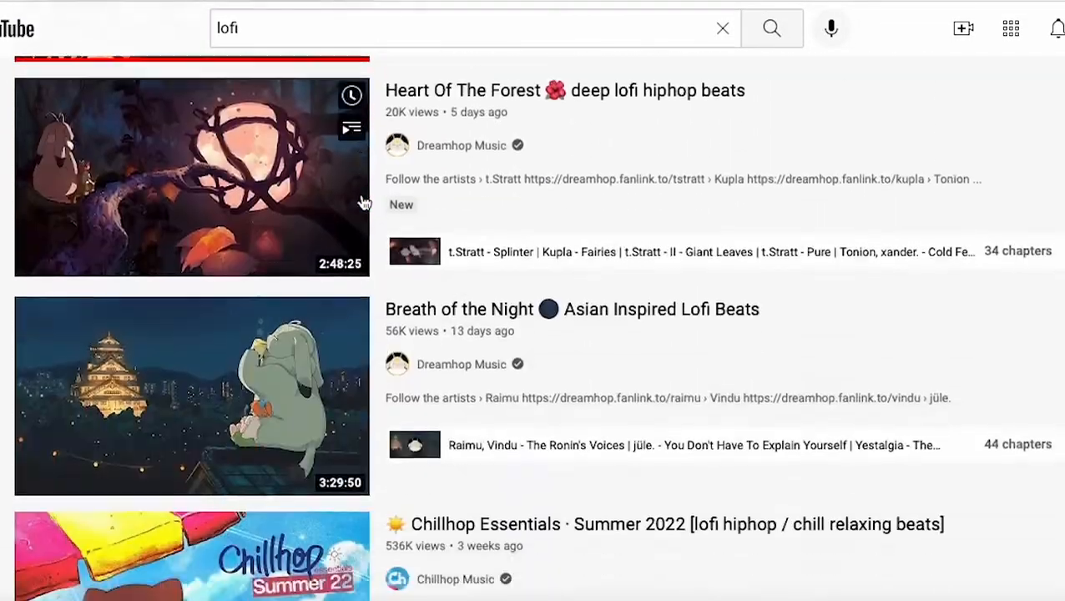
pyautogui.scroll(7, 361, 202)
# - Search YouTube for "lofi type beats" and look through the resulting beat videos
pyautogui.click(362, 34)
pyautogui.doubleClick(361, 34)
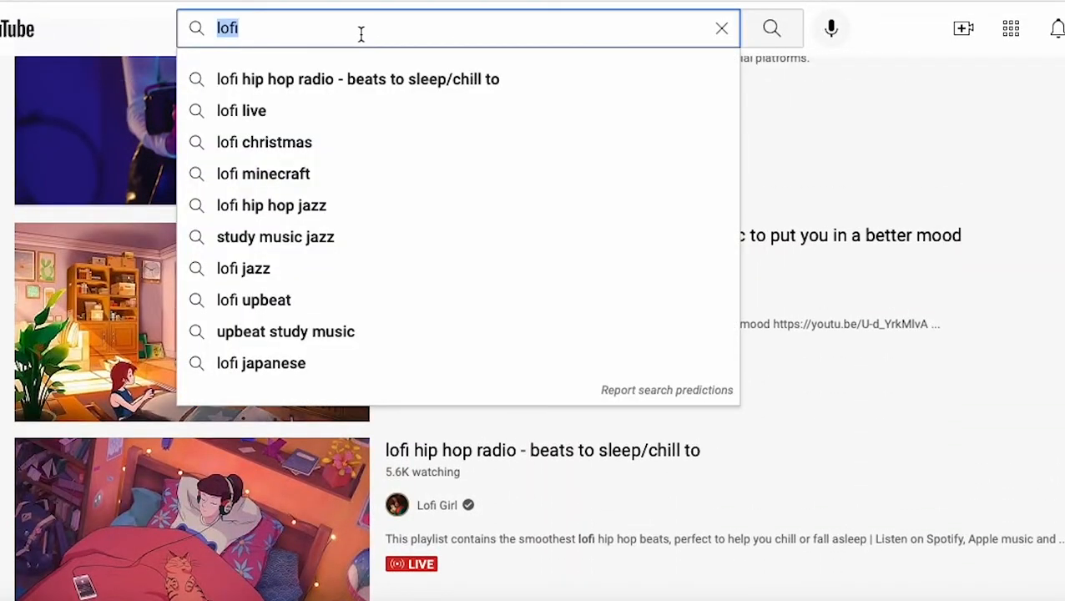
pyautogui.write('lofi type beats')
pyautogui.press('Return')
pyautogui.scroll(-5, 437, 224)
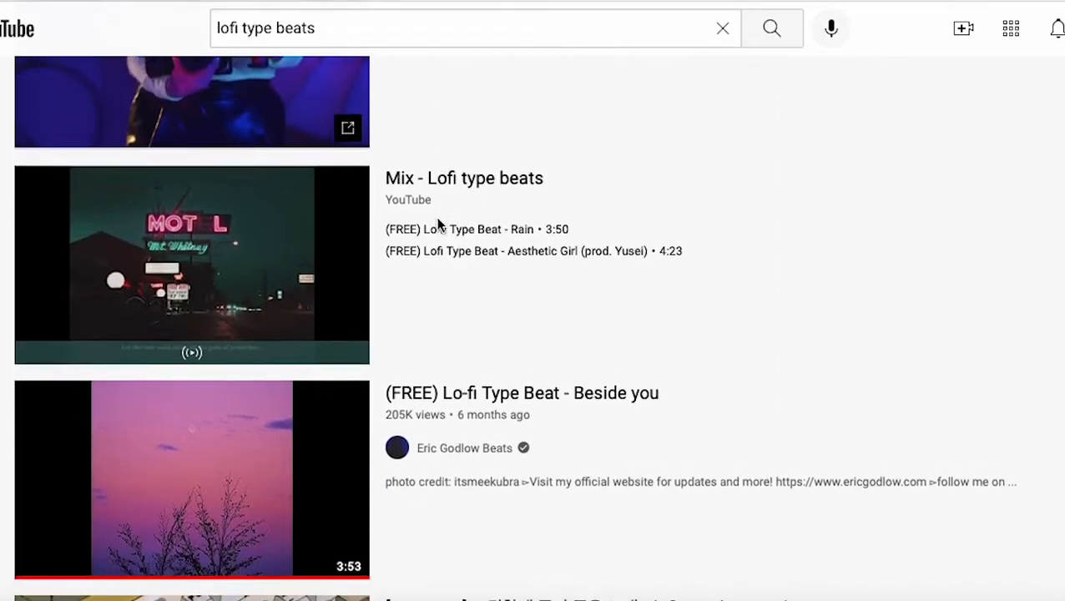
pyautogui.scroll(-3, 402, 268)
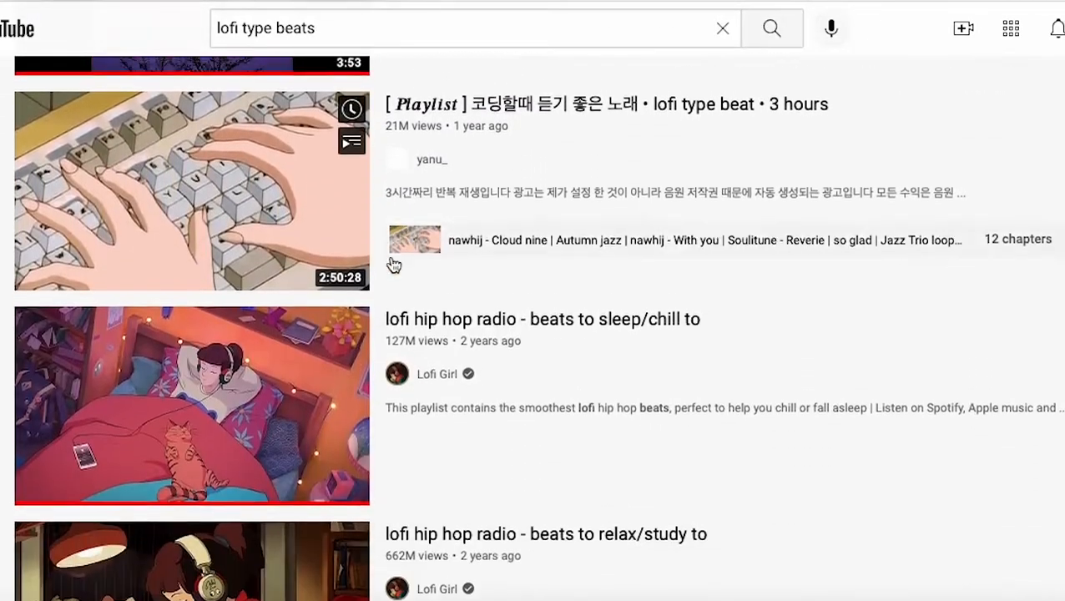
pyautogui.scroll(4, 275, 283)
pyautogui.scroll(-7, 275, 283)
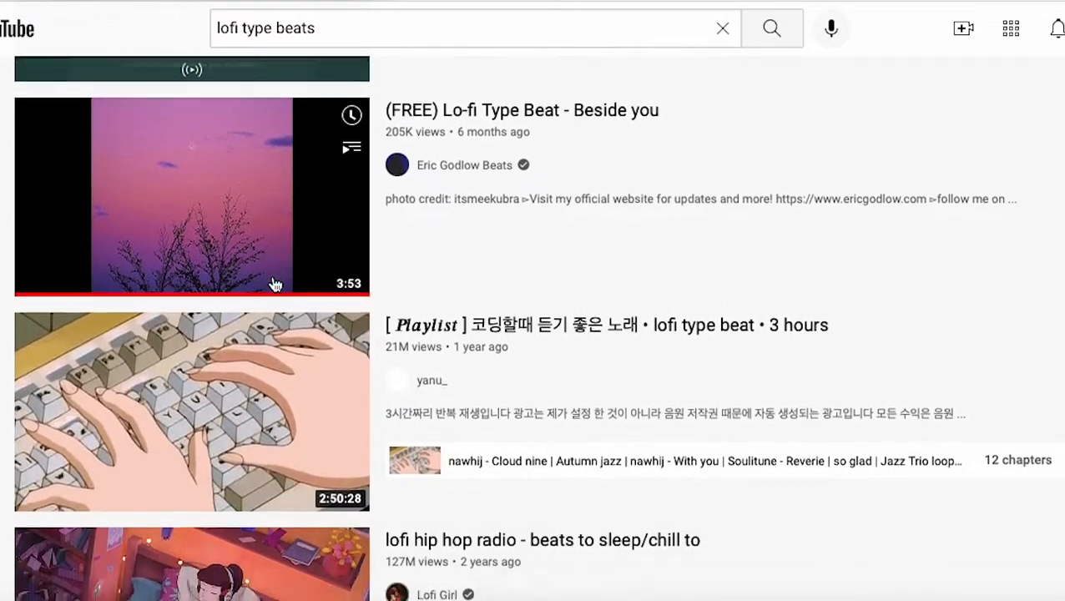
pyautogui.scroll(3, 276, 283)
pyautogui.scroll(8, 275, 283)
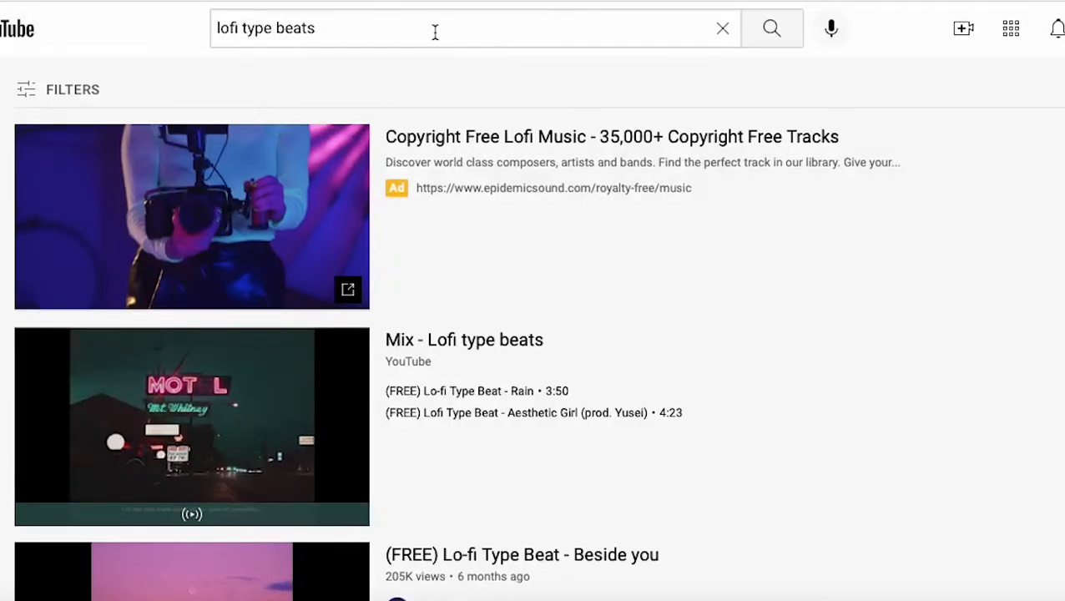
pyautogui.scroll(-1, 434, 32)
# - Find the "Sparkle" Sad LoFi x Boom Bap type beat on YouTube and listen to it at a raised volume as a reference
pyautogui.tripleClick(432, 31)
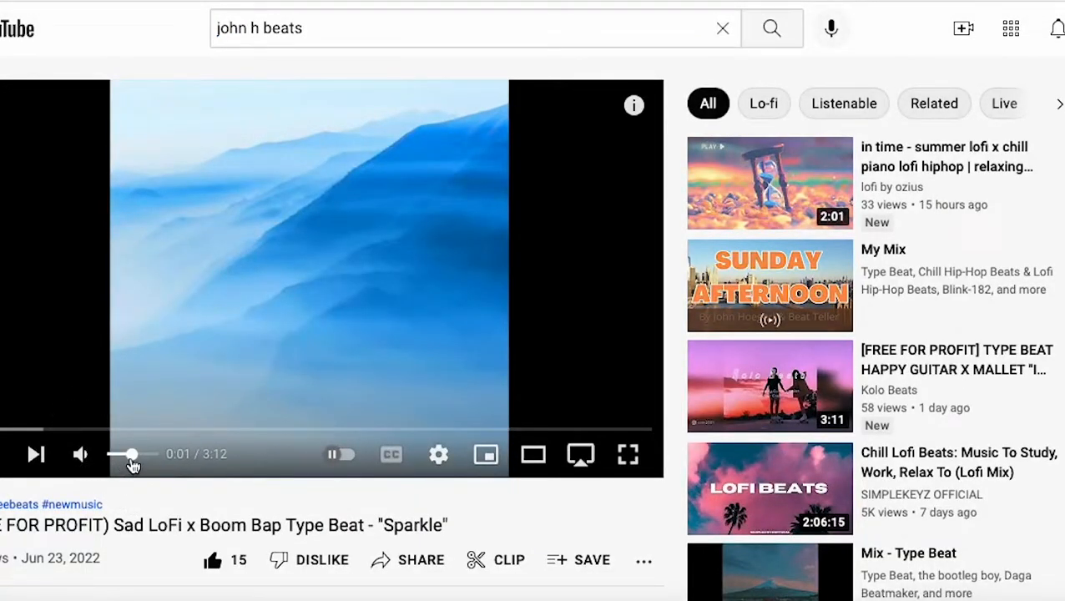
pyautogui.click(133, 455)
pyautogui.moveTo(134, 456); pyautogui.dragTo(148, 456)
pyautogui.click(224, 328)
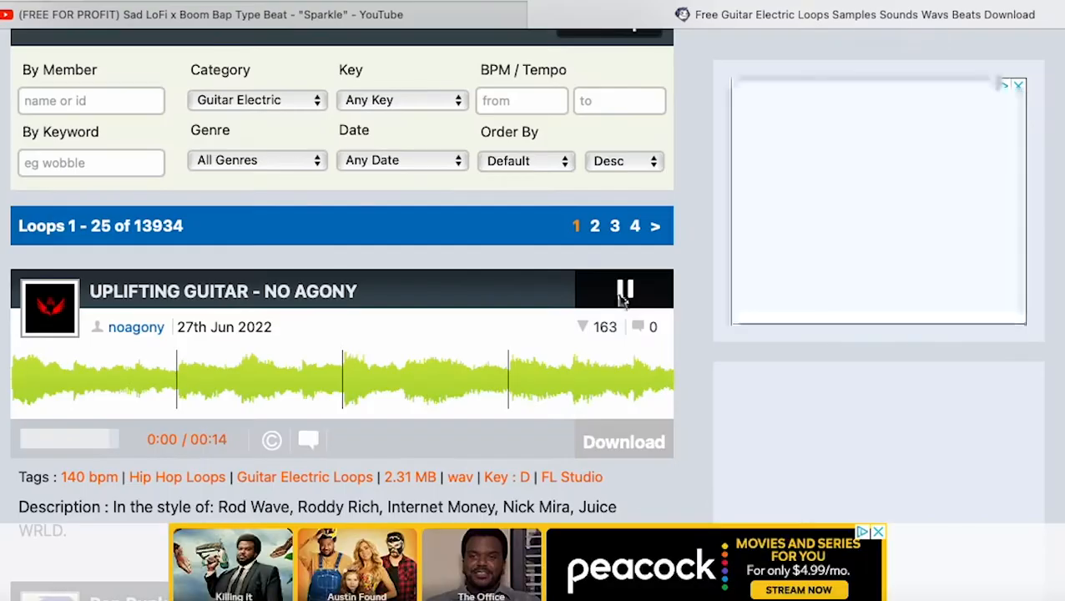
# - Switch to the Looperman electric guitar loops and preview those below Uplifting Guitar, through Pop Punk E-Guitar Loop and T-low Electric Guitar Loop
pyautogui.scroll(-5, 622, 317)
pyautogui.click(626, 191)
pyautogui.scroll(-3, 625, 251)
pyautogui.click(623, 270)
pyautogui.scroll(-2, 622, 271)
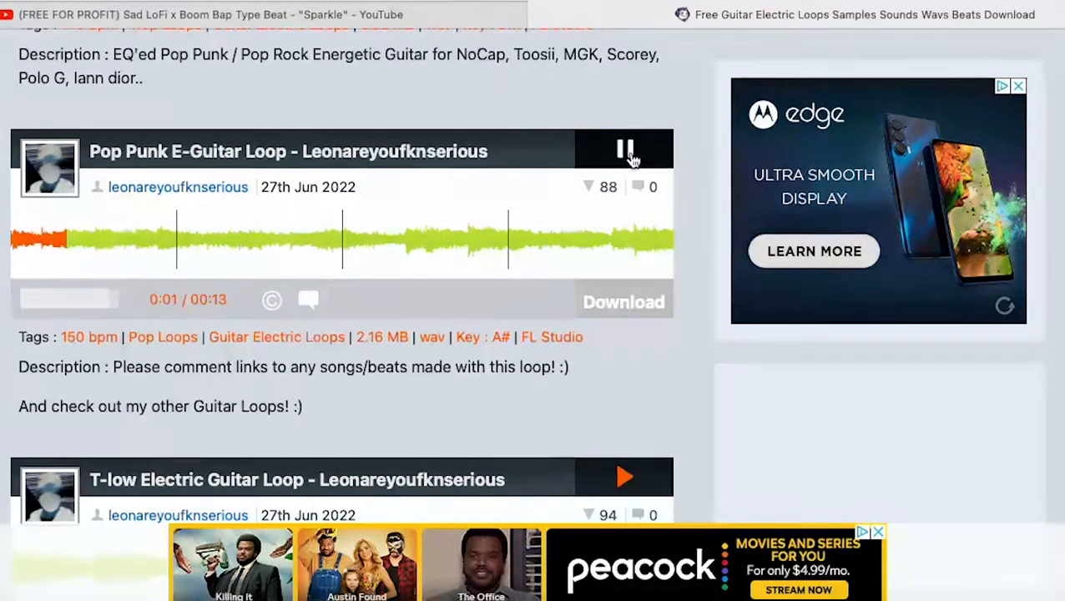
pyautogui.scroll(-2, 621, 269)
pyautogui.click(624, 265)
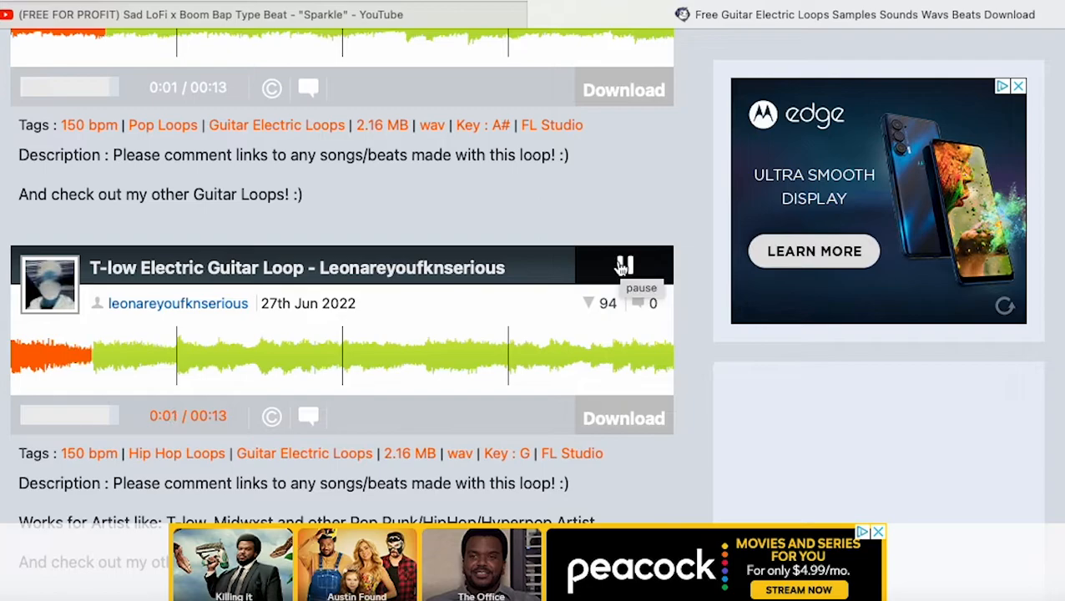
# - Preview the Hip Hop Guitar Loop, the Pop Punk Guitar Loop and the Future Type Sample
pyautogui.scroll(-4, 623, 259)
pyautogui.click(623, 248)
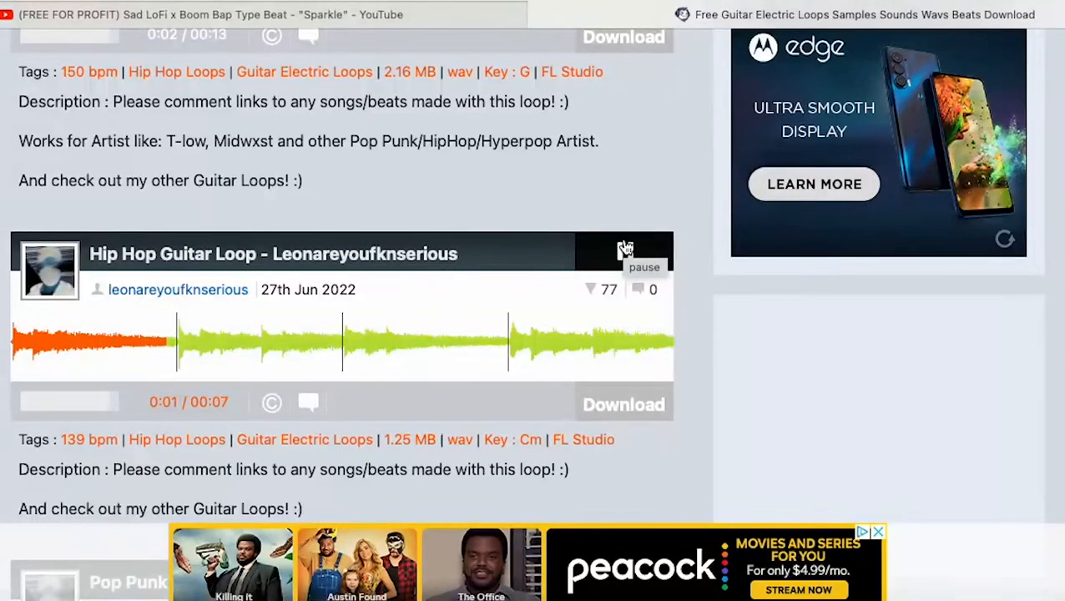
pyautogui.scroll(-5, 624, 249)
pyautogui.click(624, 142)
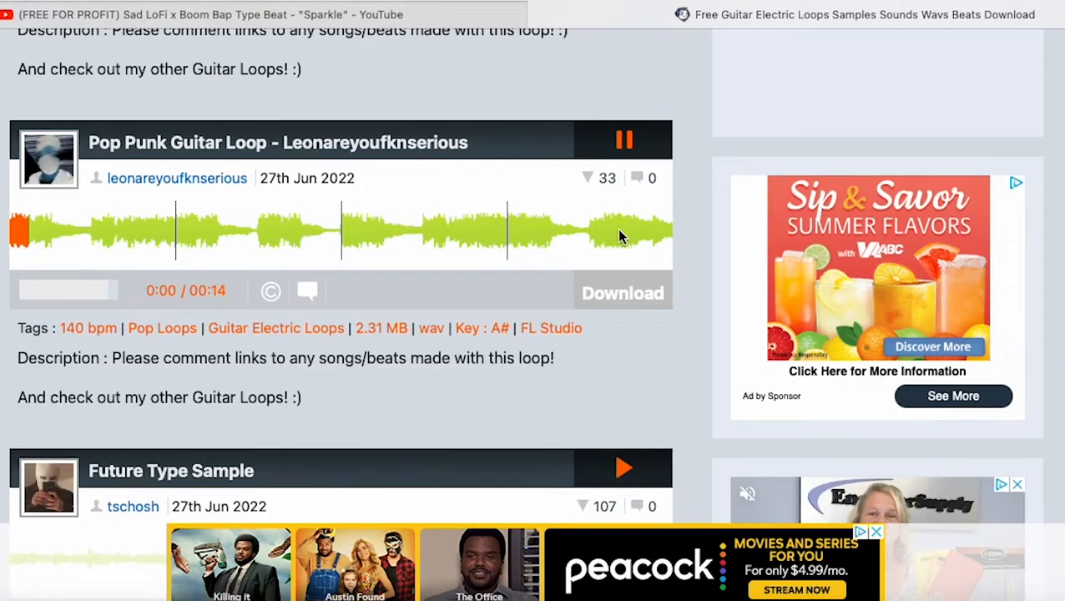
pyautogui.scroll(-3, 621, 232)
pyautogui.click(631, 219)
pyautogui.scroll(-3, 630, 224)
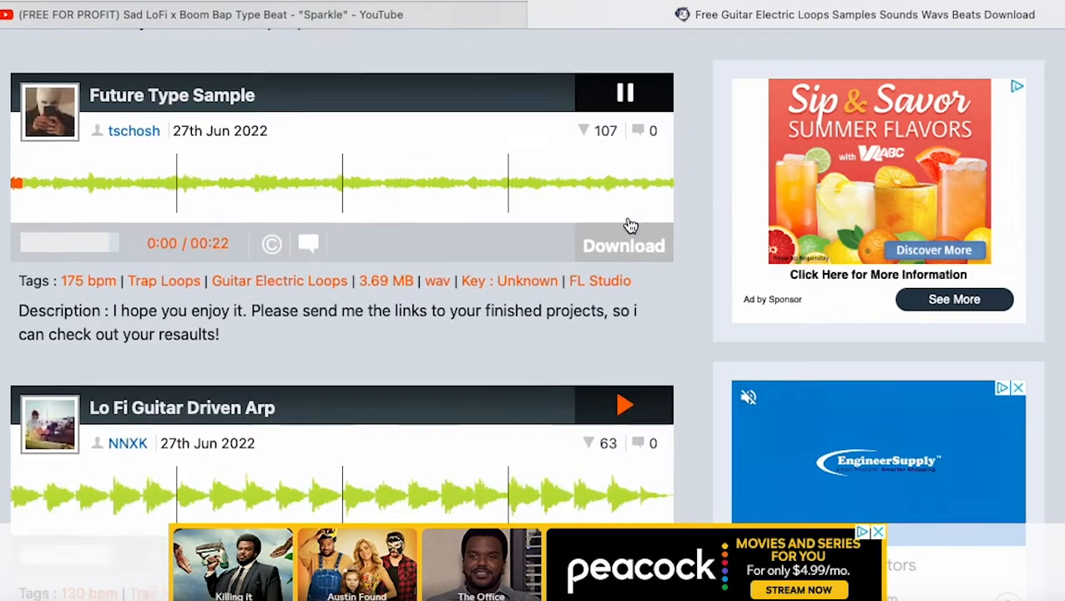
# - Preview the Lo Fi Guitar Driven Arp, Karuzoo and Lonely - Money Man Type Guitar loops, pausing playback on the last one
pyautogui.click(618, 271)
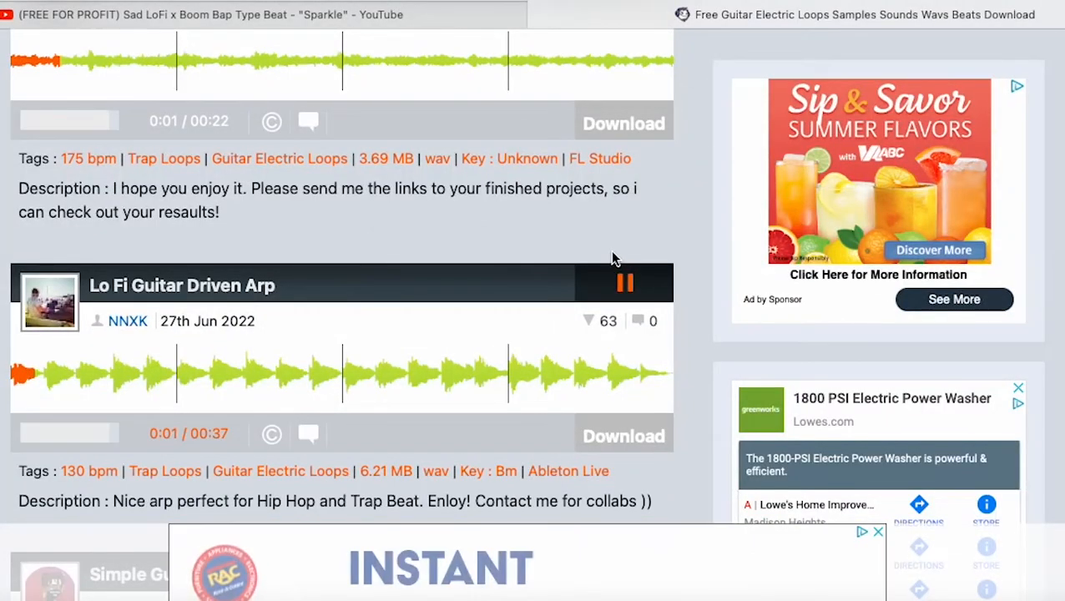
pyautogui.scroll(-10, 609, 248)
pyautogui.click(622, 235)
pyautogui.scroll(-4, 626, 226)
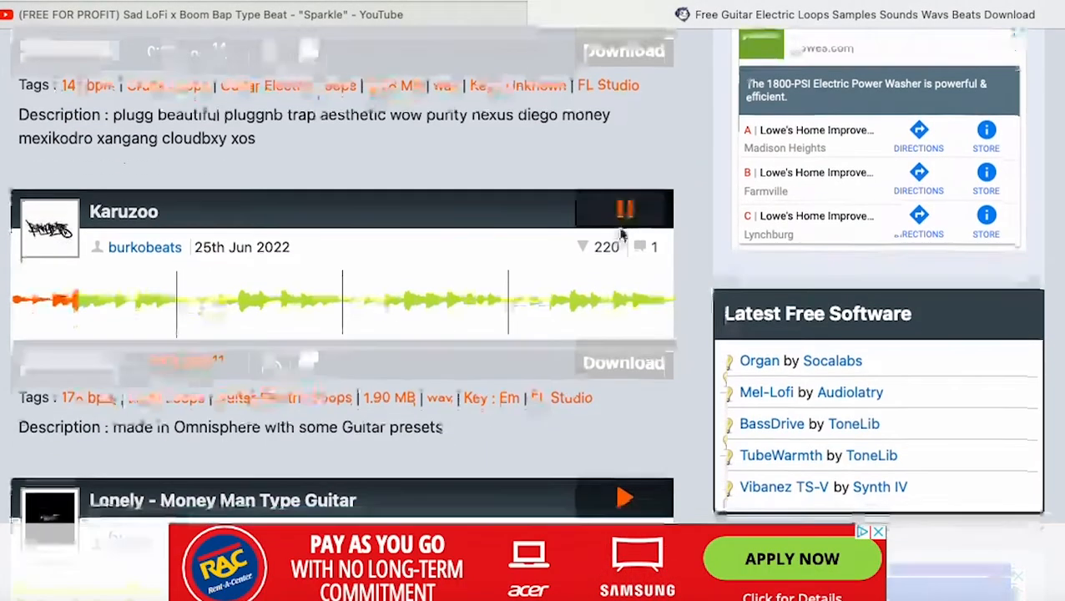
pyautogui.click(627, 215)
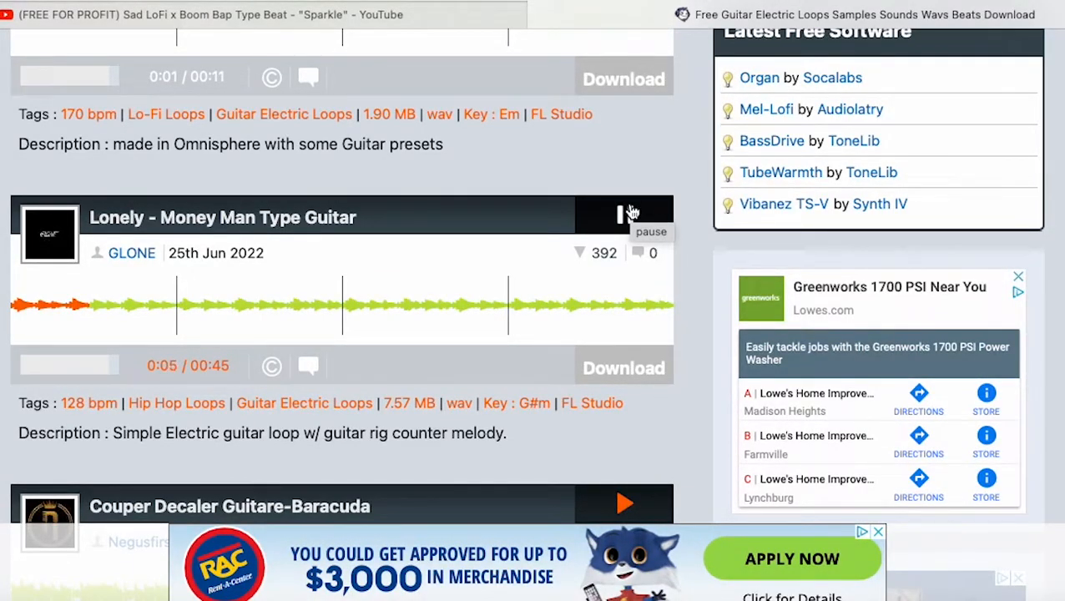
pyautogui.click(628, 214)
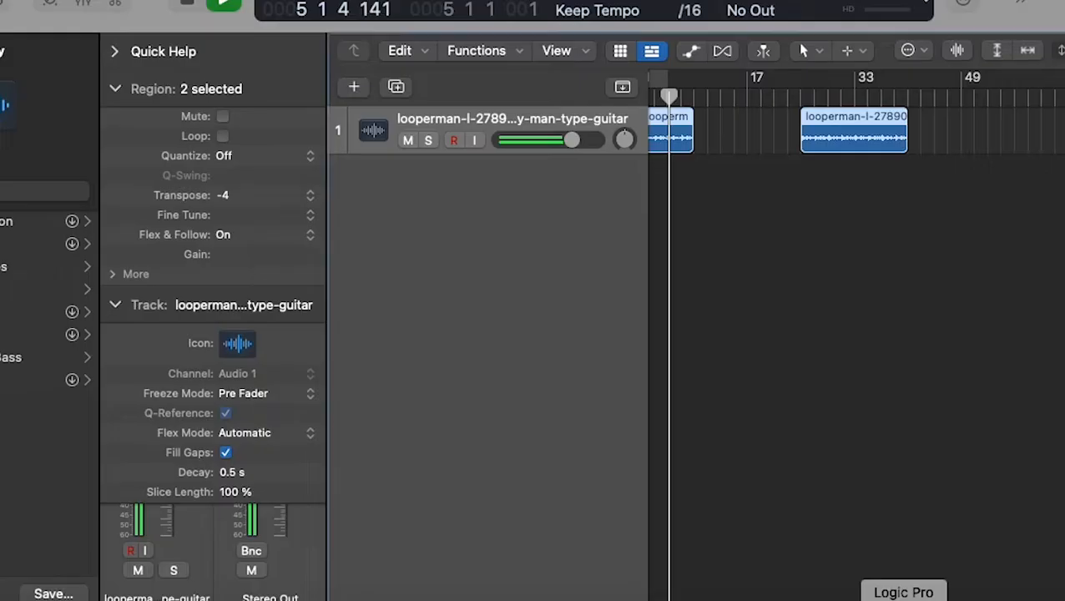
# - Switch to Logic Pro, listen to the imported guitar loop with both regions deselected, and stop playback
pyautogui.hscroll(-2, 808, 272)
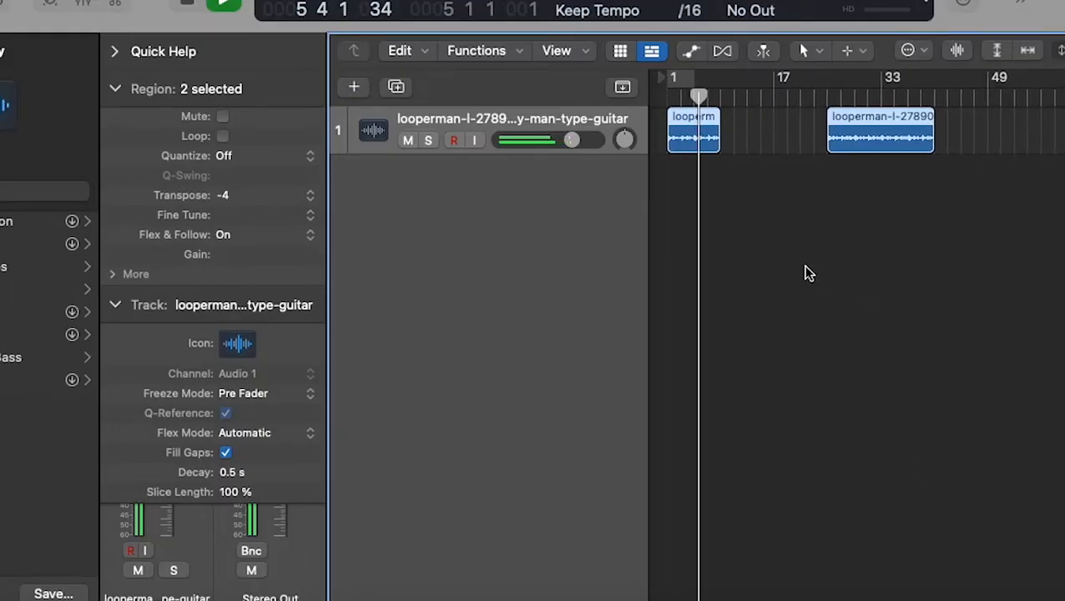
pyautogui.click(755, 243)
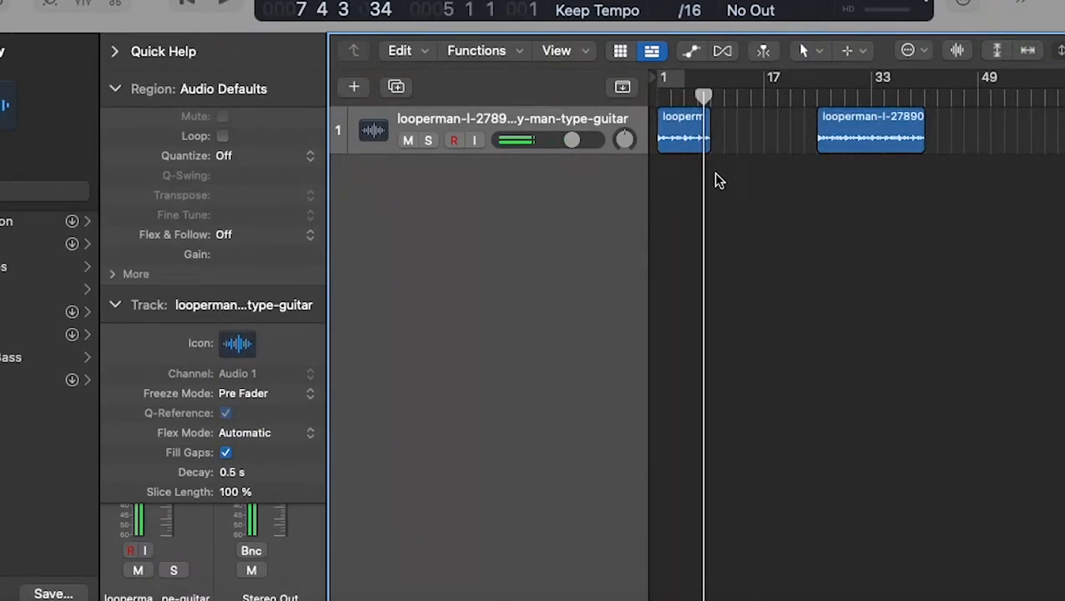
pyautogui.press('space')
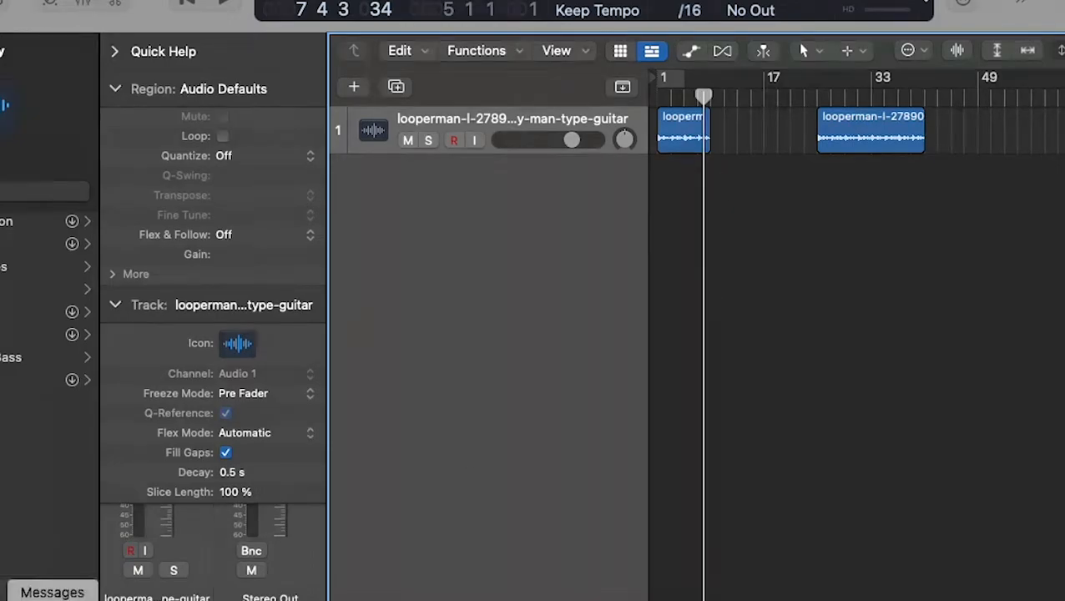
# - Switch back to the YouTube page and listen to more of the "Sparkle" reference beat from 0:17, pausing it at the end
pyautogui.click(13, 598)
pyautogui.click(292, 13)
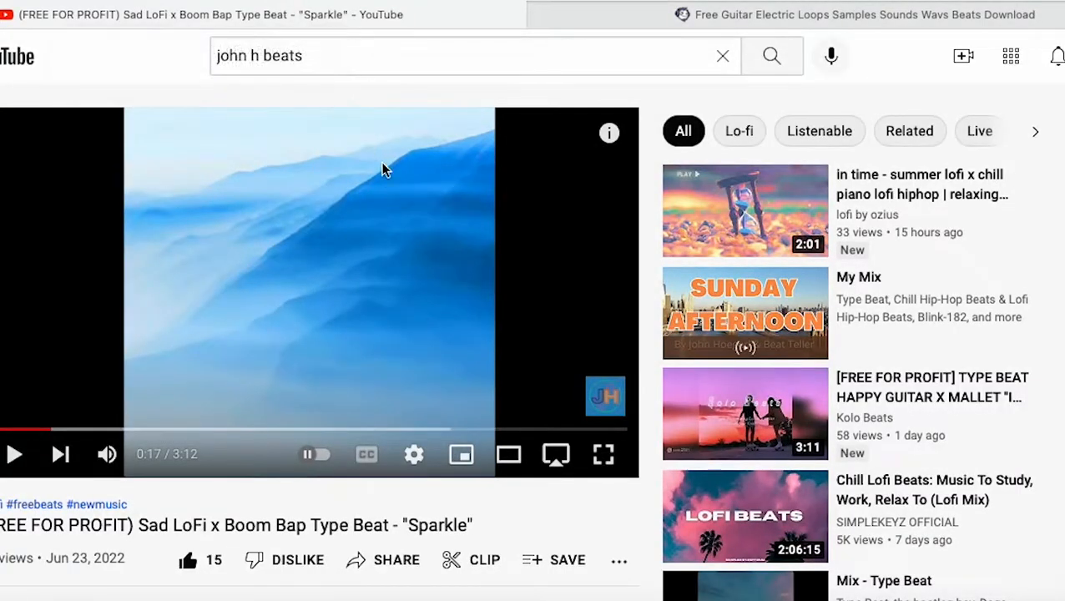
pyautogui.click(367, 259)
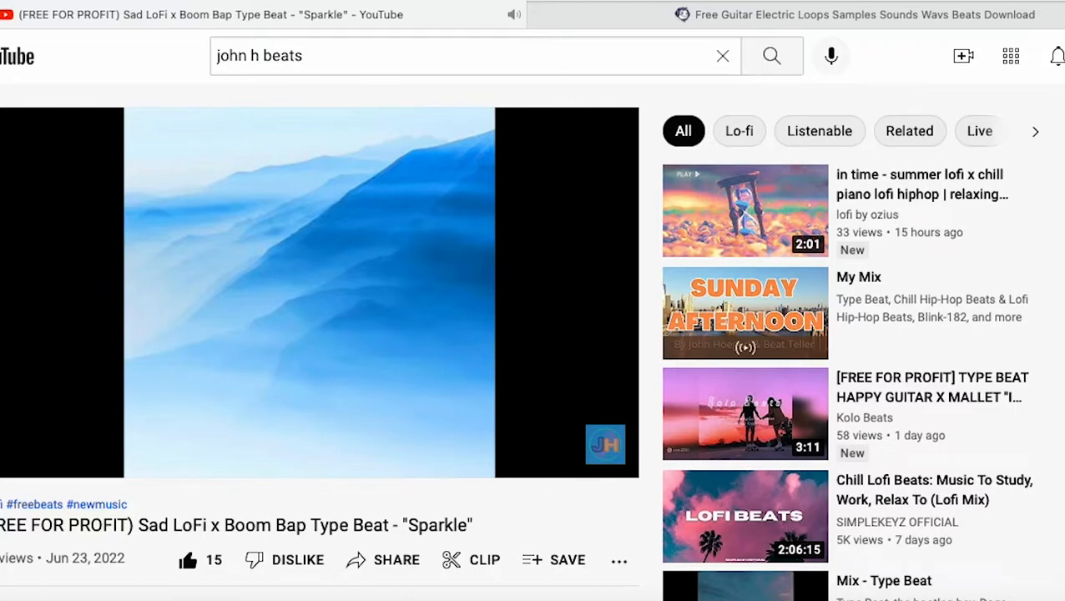
pyautogui.moveTo(373, 255)
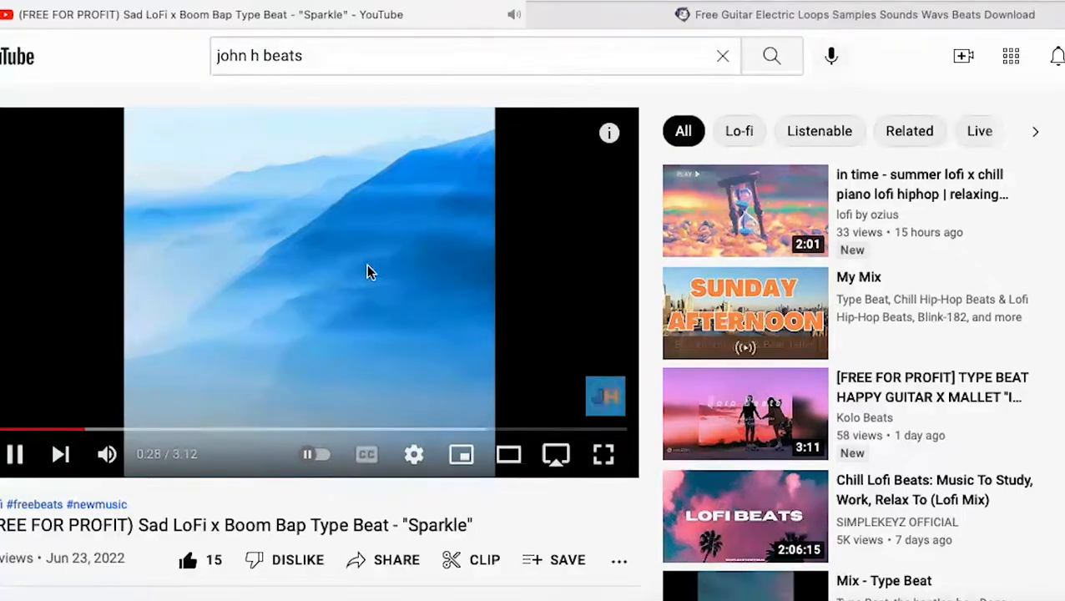
pyautogui.click(367, 263)
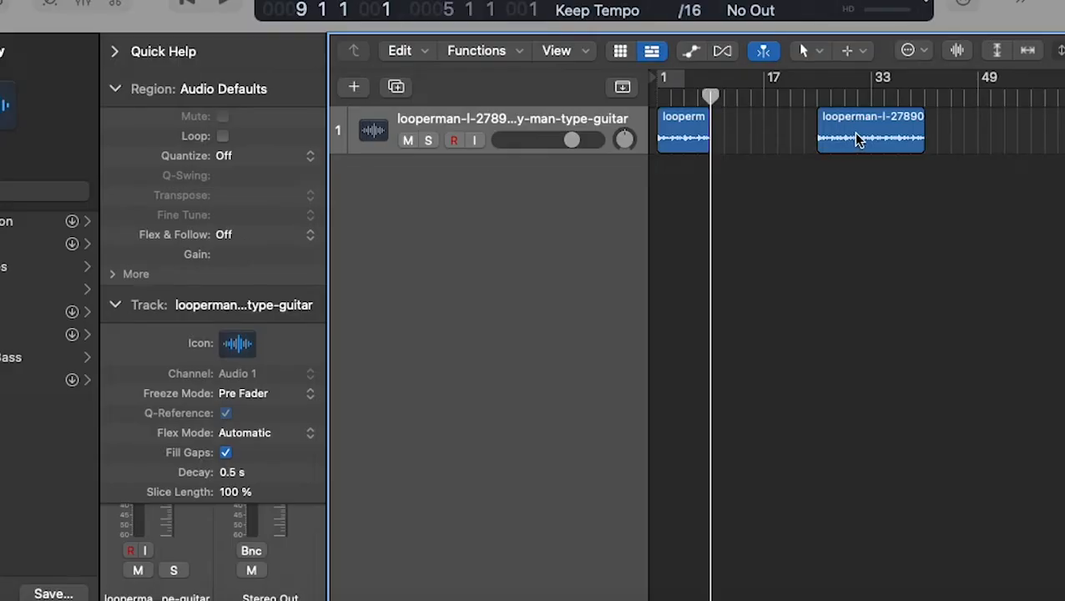
# - Switch to Logic Pro and move the second guitar region later on the timeline
pyautogui.moveTo(852, 132); pyautogui.dragTo(910, 131)
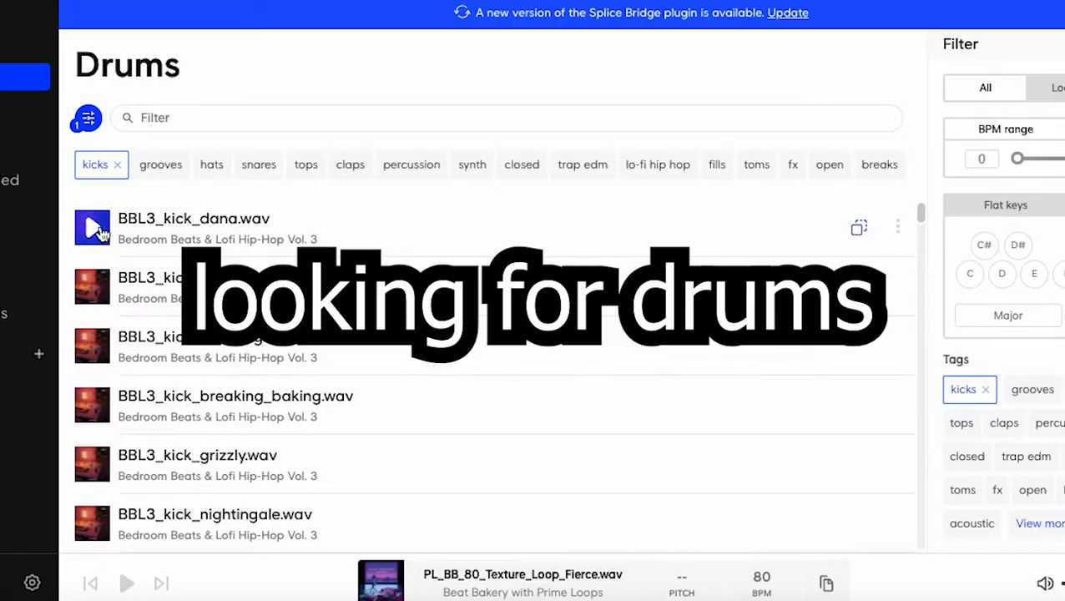
# - Switch to the Splice drum samples and preview the first three kicks, starting with BBL3_kick_dana.wav
pyautogui.click(90, 227)
pyautogui.click(93, 287)
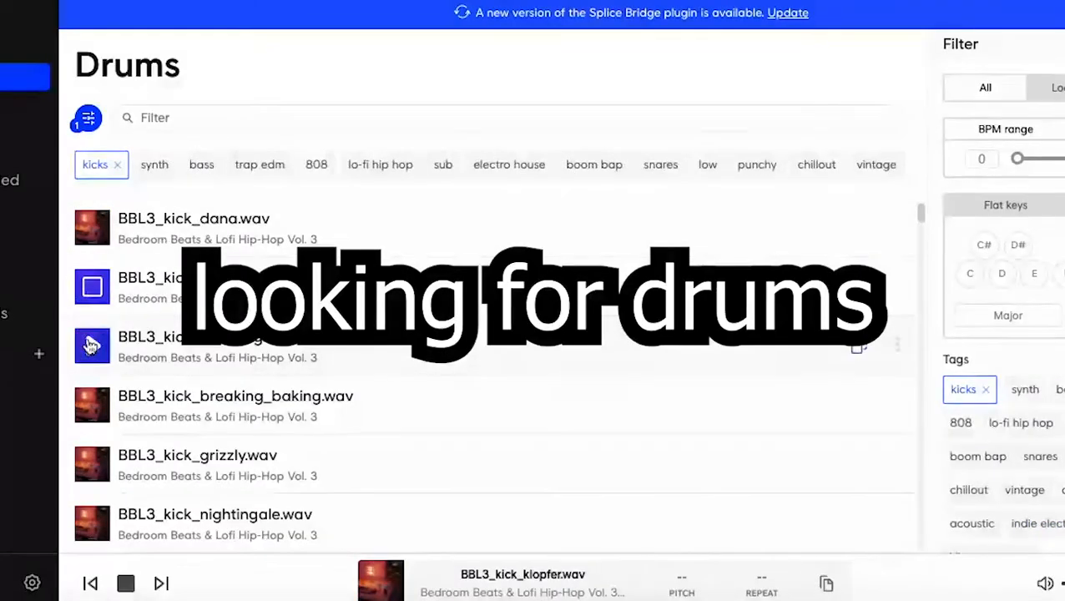
pyautogui.click(90, 344)
# - Show only snares and preview the first five samples, from BBL3_snare_frostbeule.wav through BBL3_snare_callback.wav
pyautogui.click(88, 228)
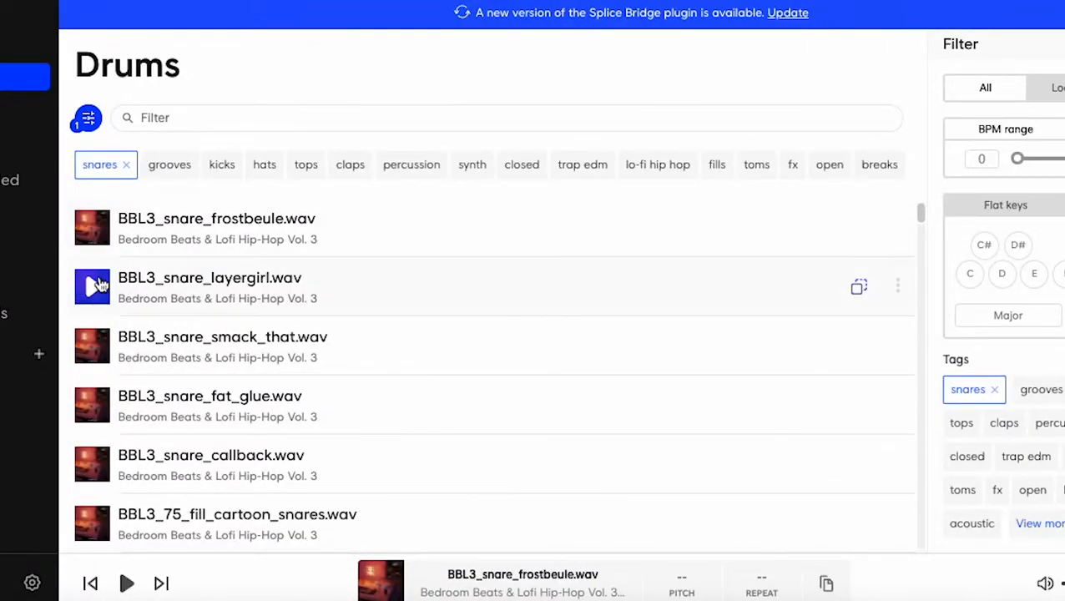
pyautogui.click(94, 286)
pyautogui.click(92, 345)
pyautogui.click(92, 404)
pyautogui.click(93, 464)
# - Show only hats and preview BBL3_hihat_julienne_open.wav, BBL3_hihat_radeberger.wav and BBL3_hihat_crossed.wav
pyautogui.click(90, 226)
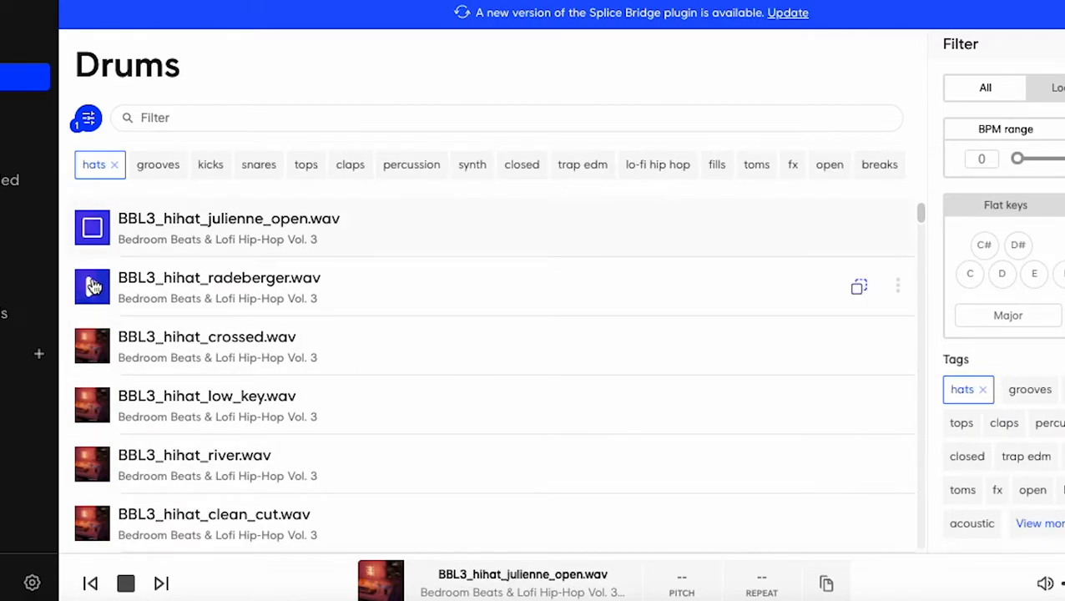
pyautogui.click(94, 286)
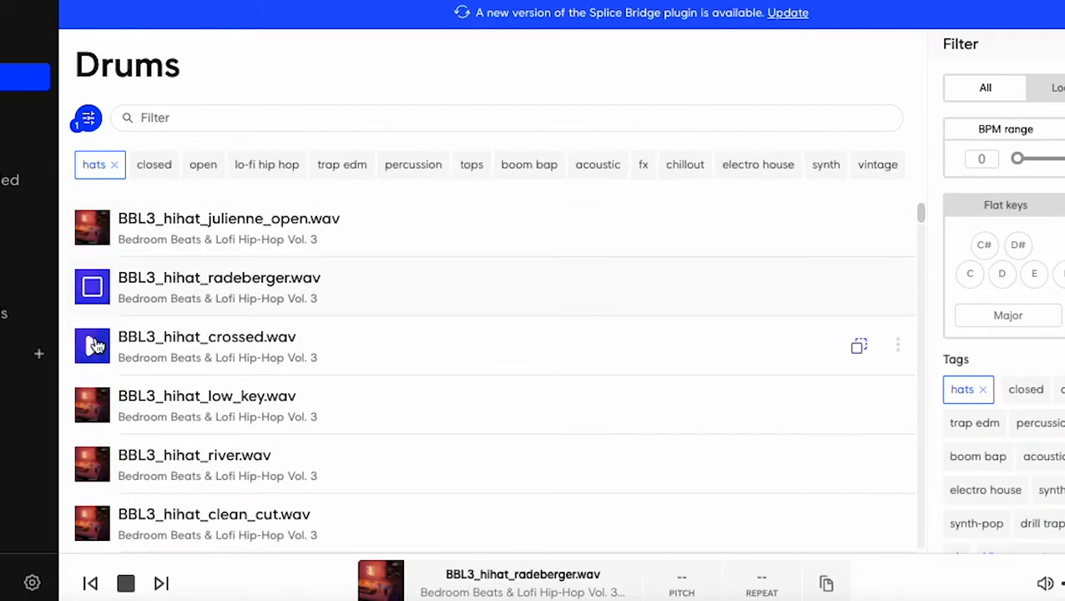
pyautogui.click(96, 344)
# - Narrow the hats to open ones and compare SM43_vth_cst_hh_op_cowbell.wav with BULLYFINGER_open_hihat_one_shot_ddd1_lofi_12bit_5.wav
pyautogui.click(95, 294)
pyautogui.click(94, 345)
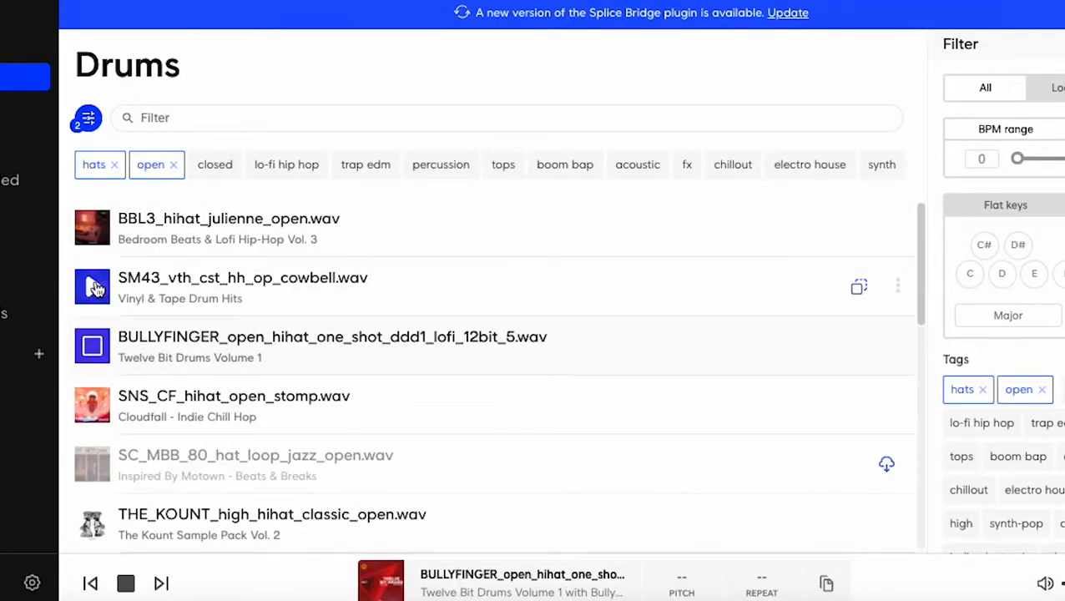
pyautogui.click(95, 289)
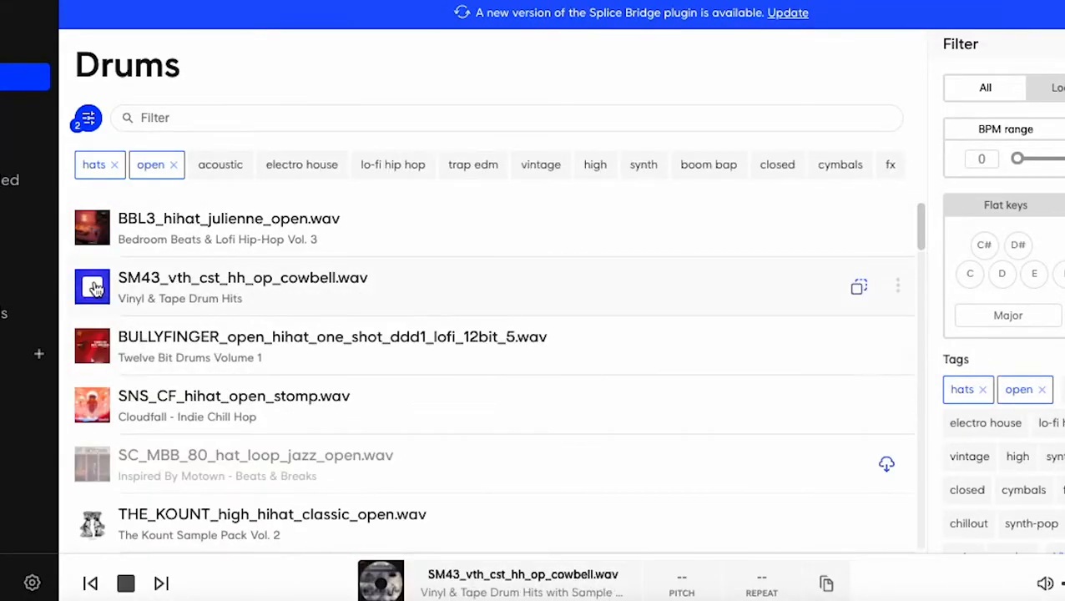
# - Compare further open hats in Splice, including BBL3_hihat_julienne_open.wav, BULLYFINGER_open_hihat_one_shot_ddd1_lofi_12bit_5.wav and SNS_CF_hihat_open_stomp.wav
pyautogui.click(92, 227)
pyautogui.click(92, 345)
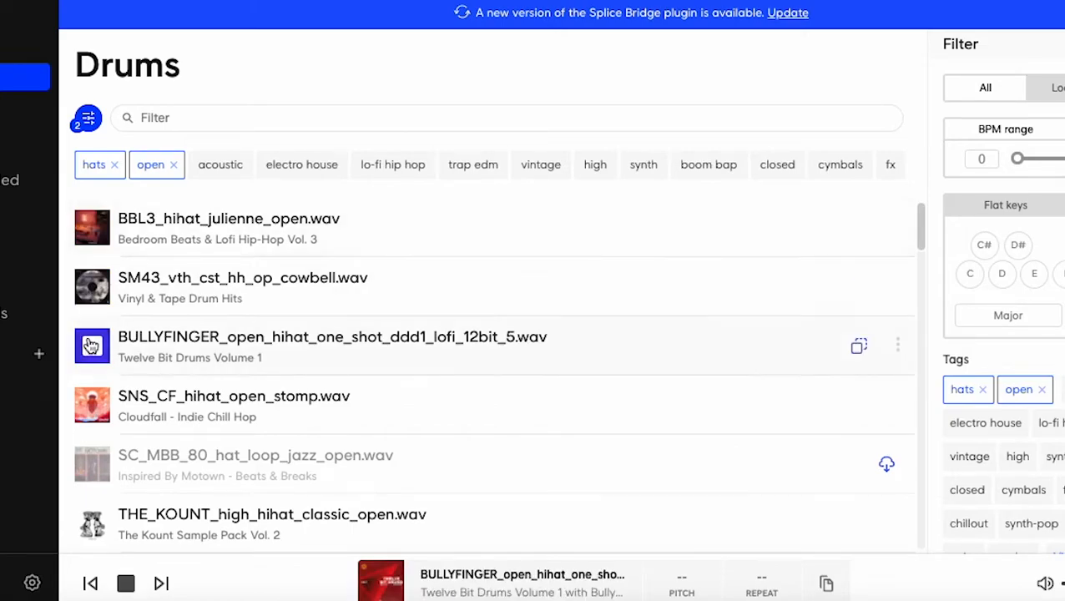
pyautogui.click(92, 399)
pyautogui.scroll(-2, 93, 404)
pyautogui.click(94, 402)
pyautogui.scroll(2, 94, 401)
pyautogui.click(88, 226)
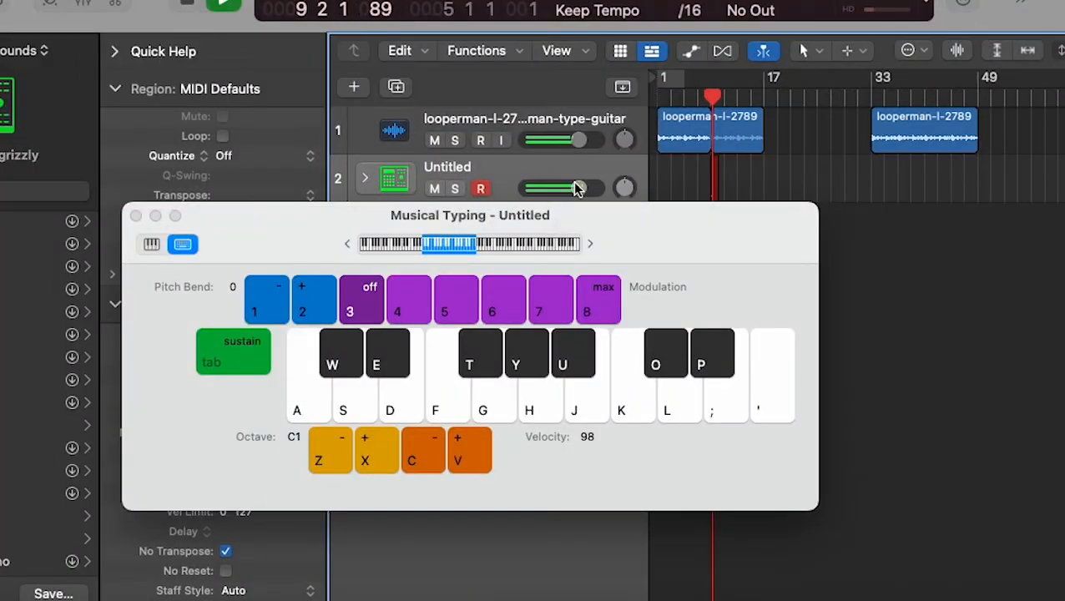
# - In Logic Pro, record a drum pattern live on the drum machine track from bar 9 to bar 17
pyautogui.press('w')
pyautogui.press('a')
pyautogui.press('w')
pyautogui.press('a')
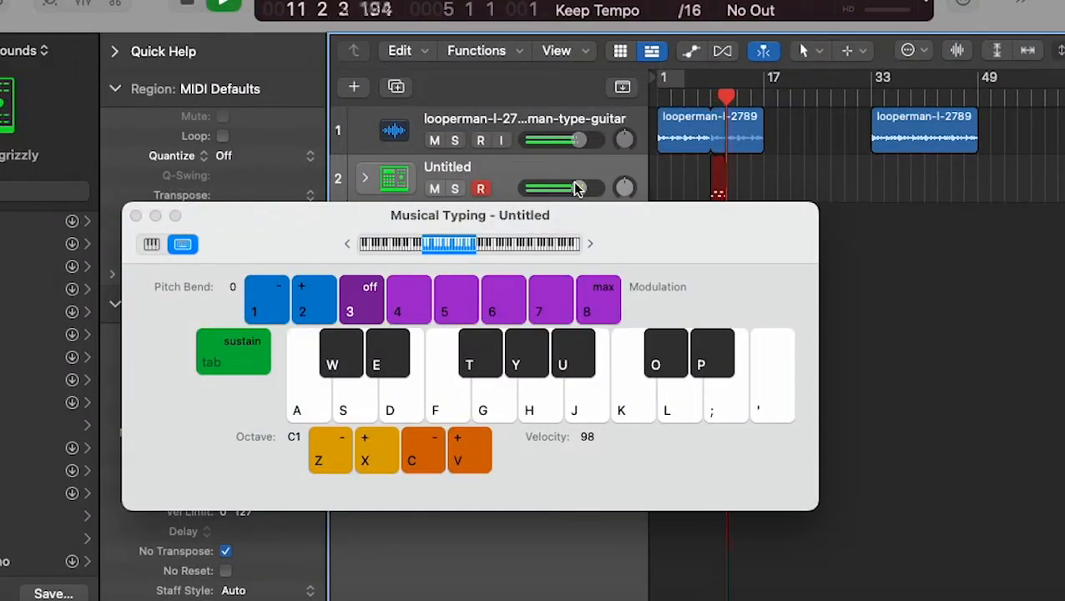
pyautogui.press('a')
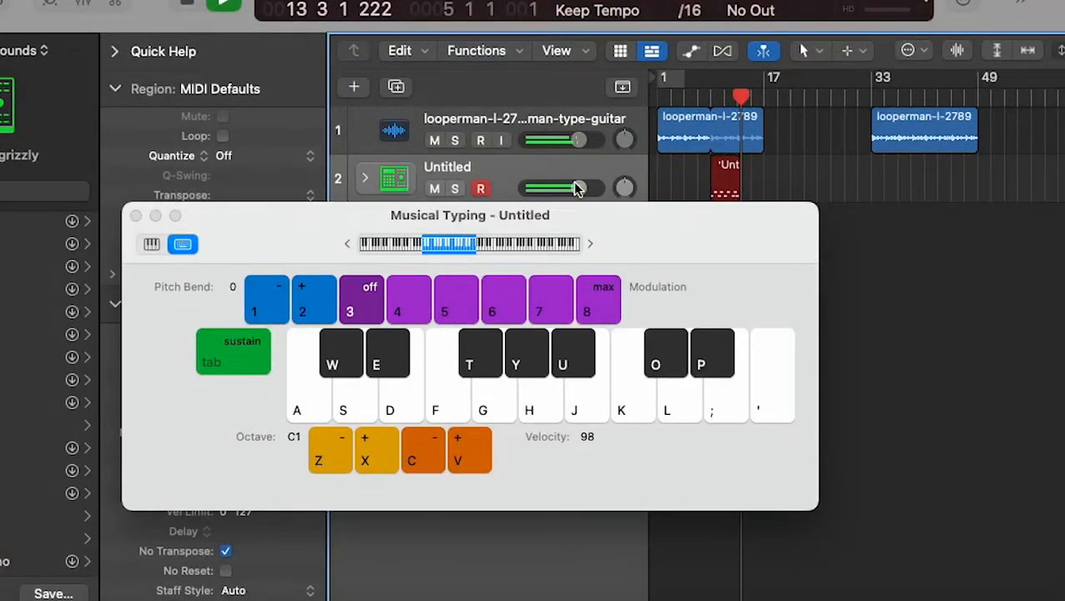
pyautogui.press('w')
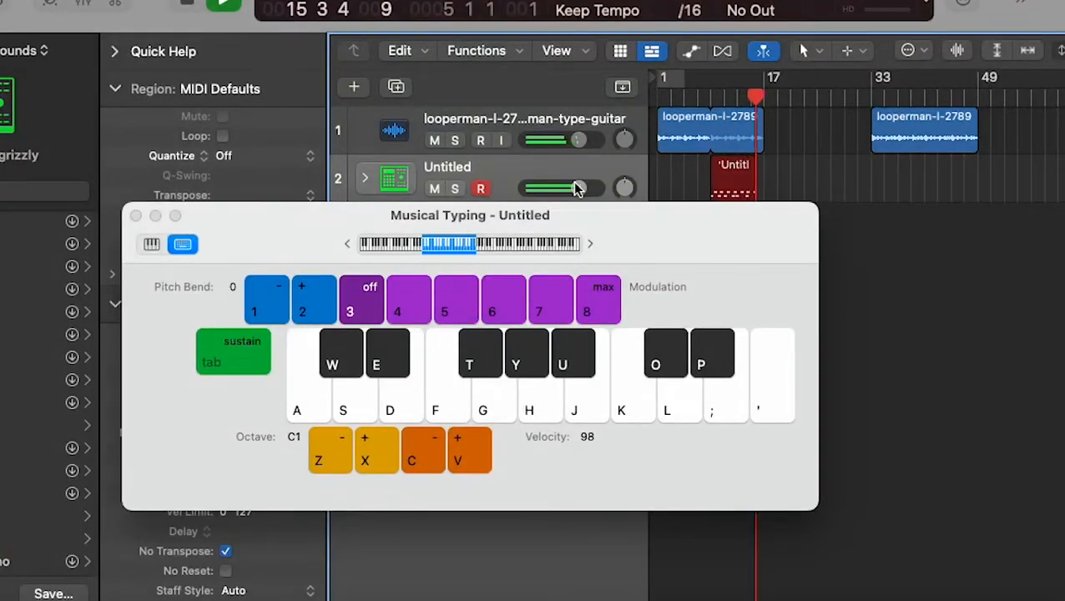
pyautogui.press('a')
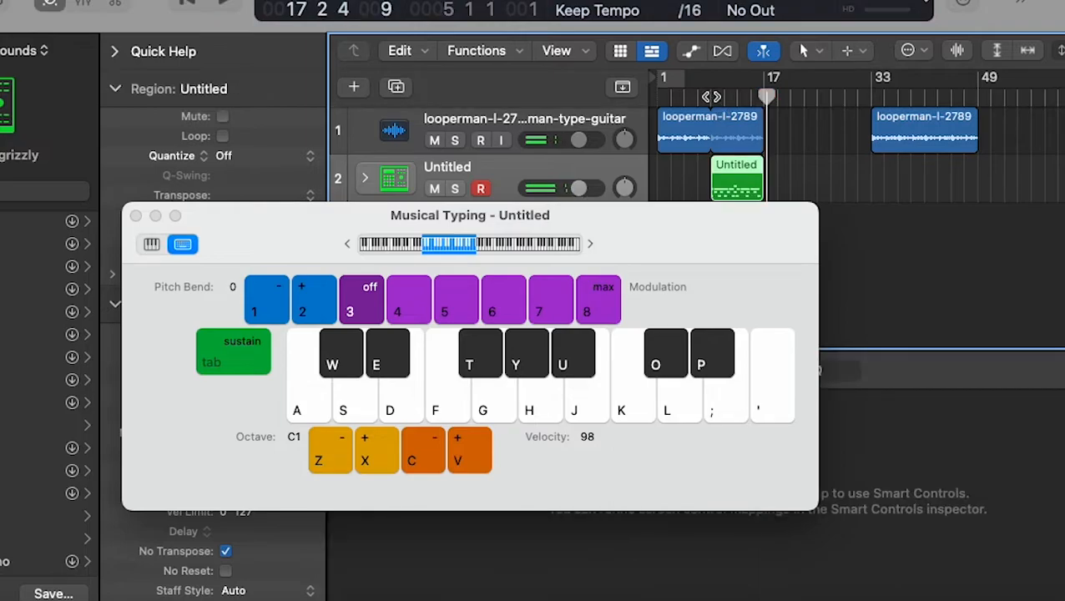
# - Play back the recorded drums from bar 9, close Musical Typing and open the region in an enlarged Piano Roll
pyautogui.click(714, 96)
pyautogui.press('space')
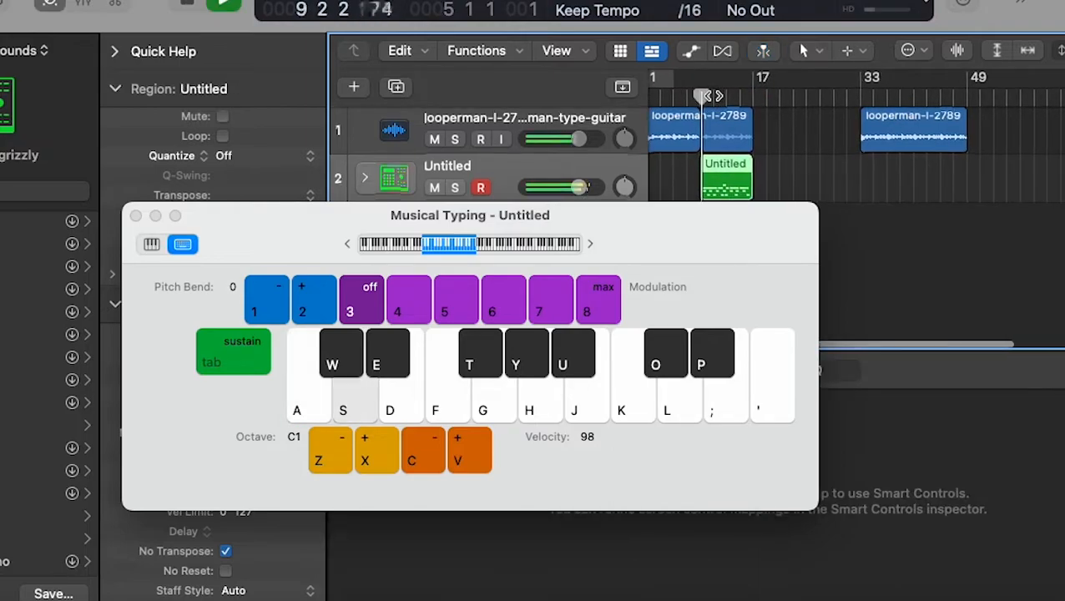
pyautogui.click(135, 216)
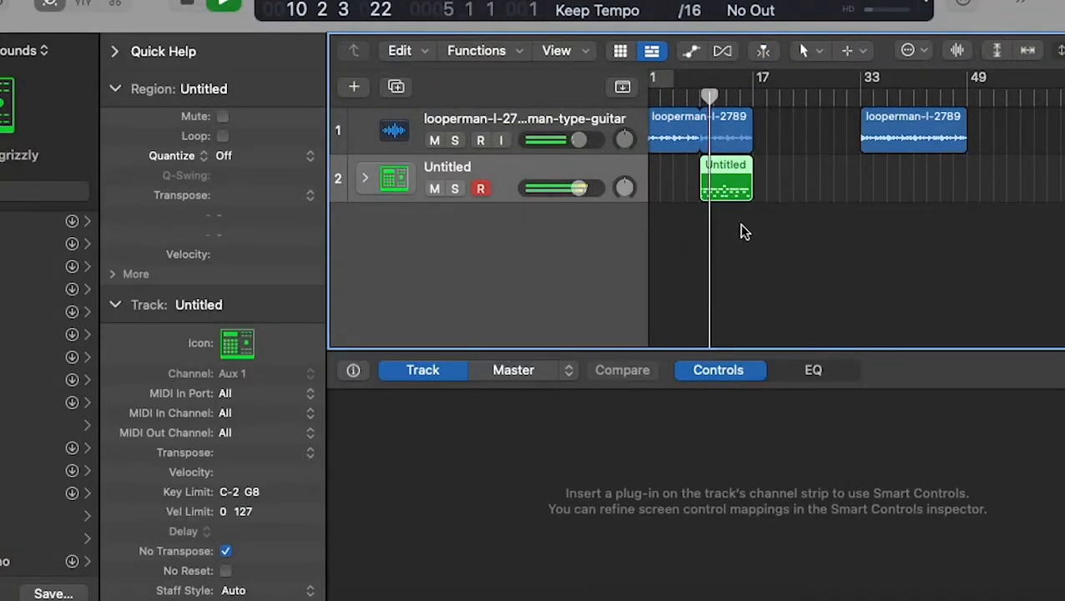
pyautogui.press('p')
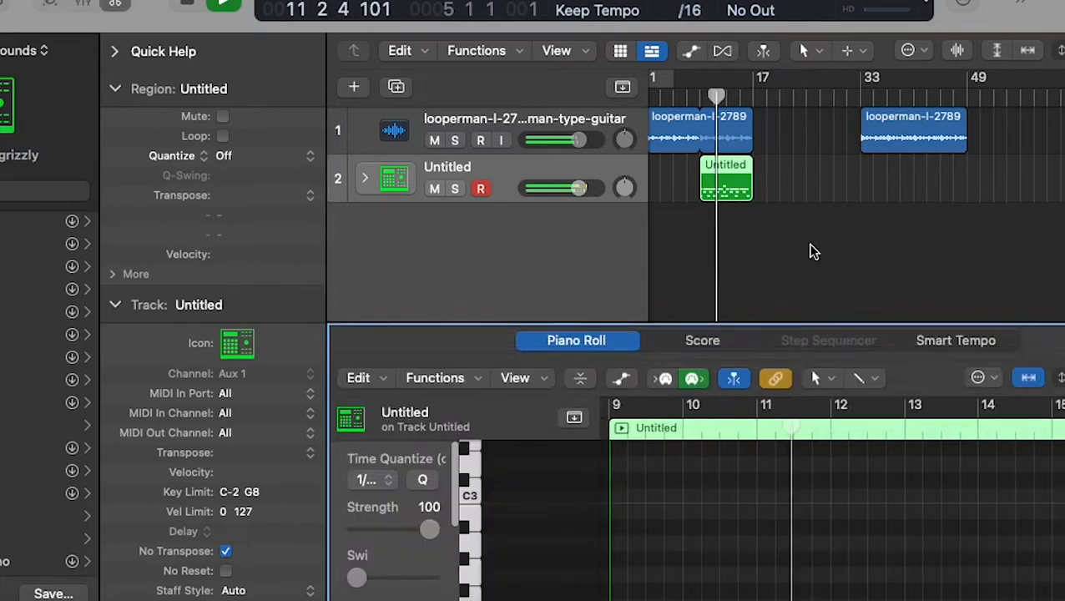
pyautogui.moveTo(942, 324); pyautogui.dragTo(1017, 108)
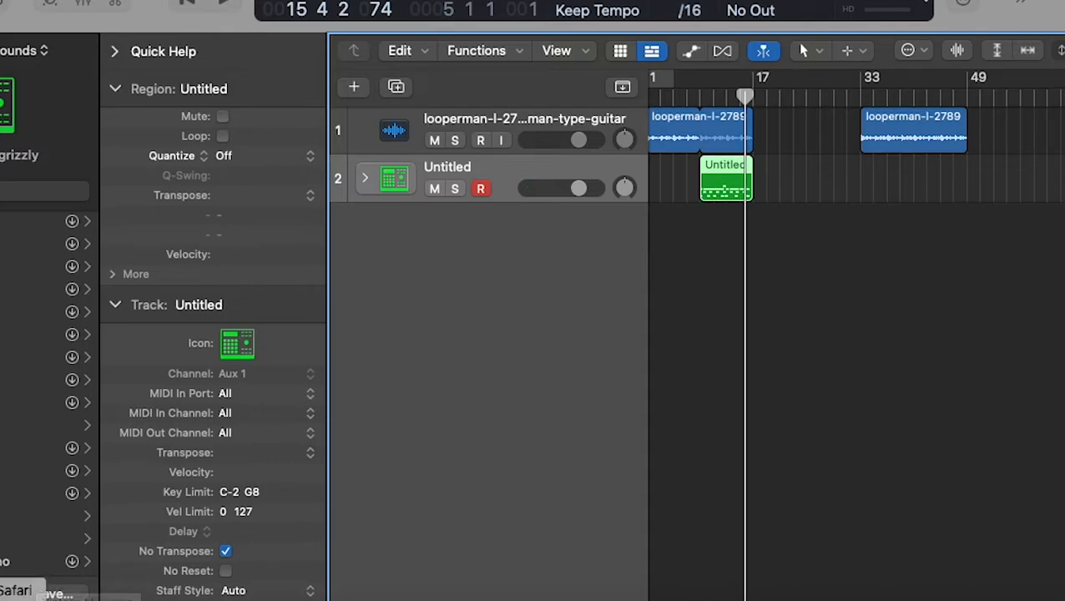
# - Switch to Safari and listen to the reference beat "Sparkle" on YouTube up to 0:51
pyautogui.click(35, 596)
pyautogui.click(303, 309)
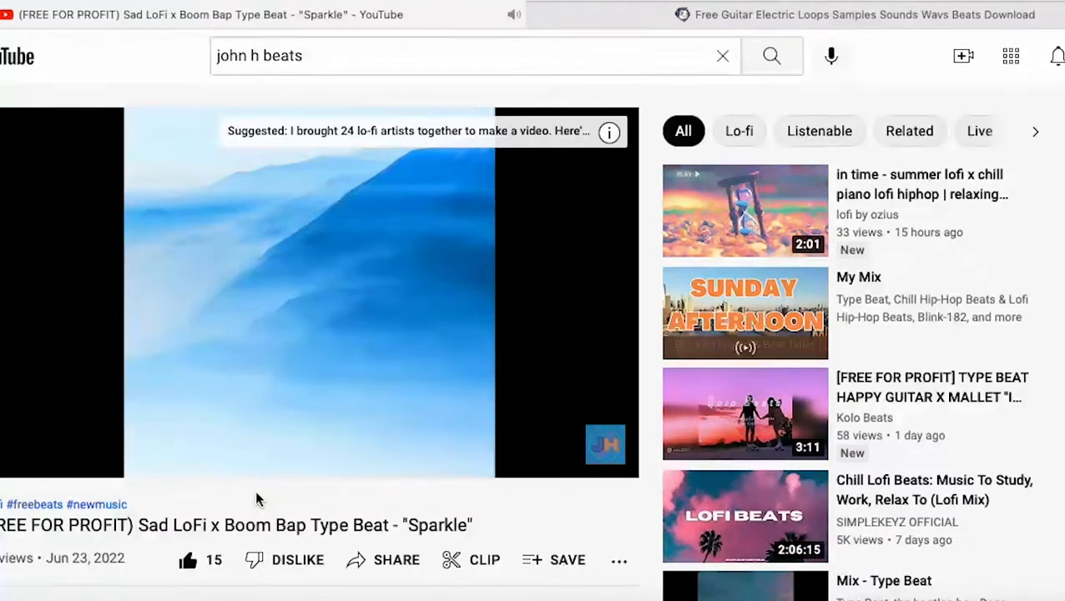
pyautogui.moveTo(263, 468)
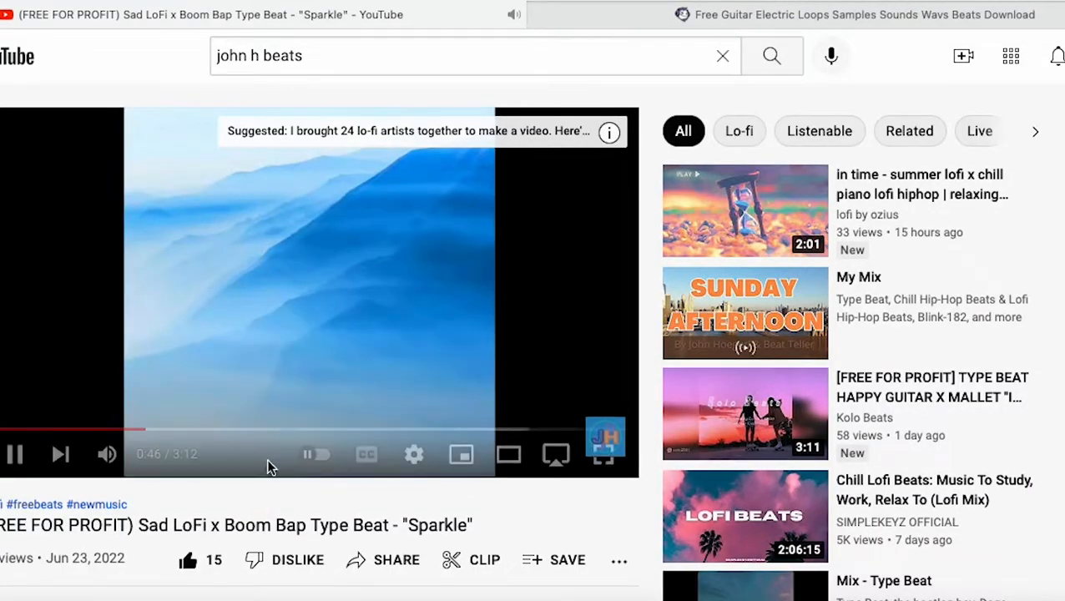
pyautogui.click(302, 357)
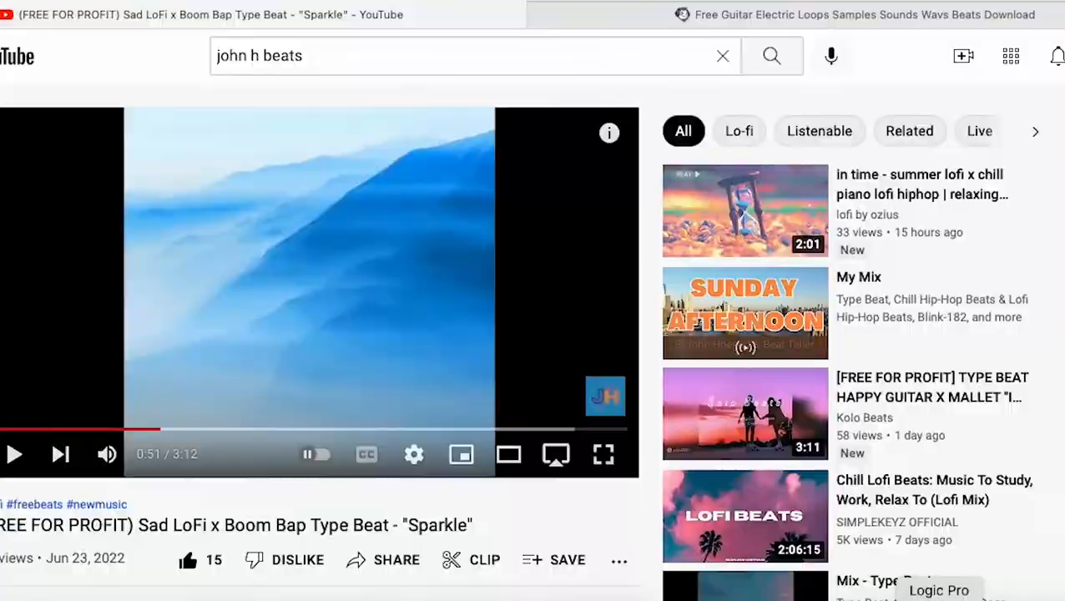
# - Switch back to Logic Pro, move the guitar region at bar 33 to bar 17 and listen through it
pyautogui.click(938, 599)
pyautogui.moveTo(899, 144); pyautogui.dragTo(798, 138)
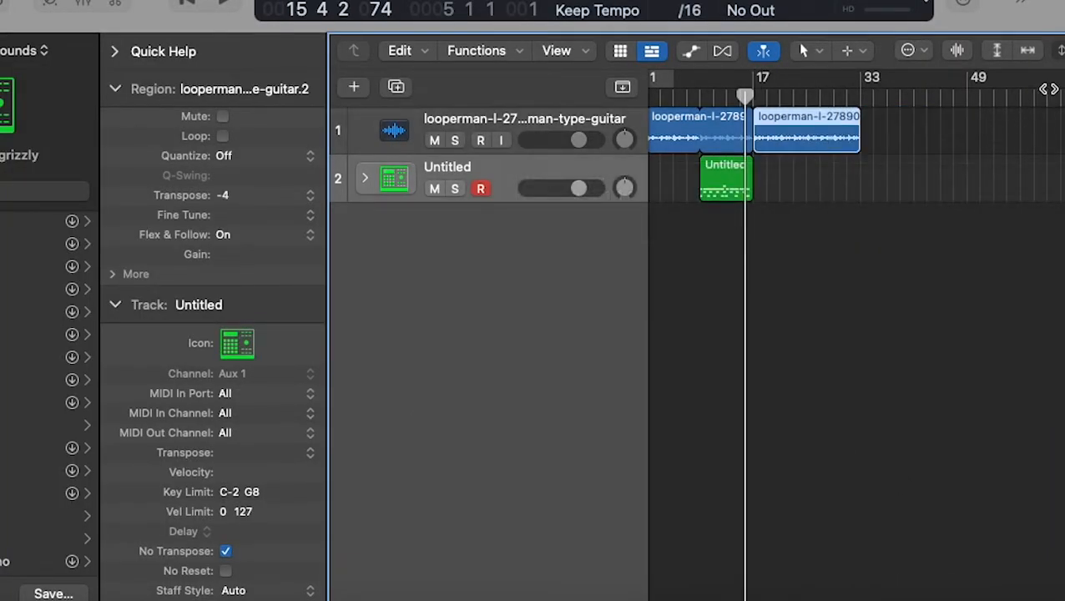
pyautogui.press('super+Right')
pyautogui.press('super+Right')
pyautogui.press('super+Right')
pyautogui.hscroll(-1, 777, 146)
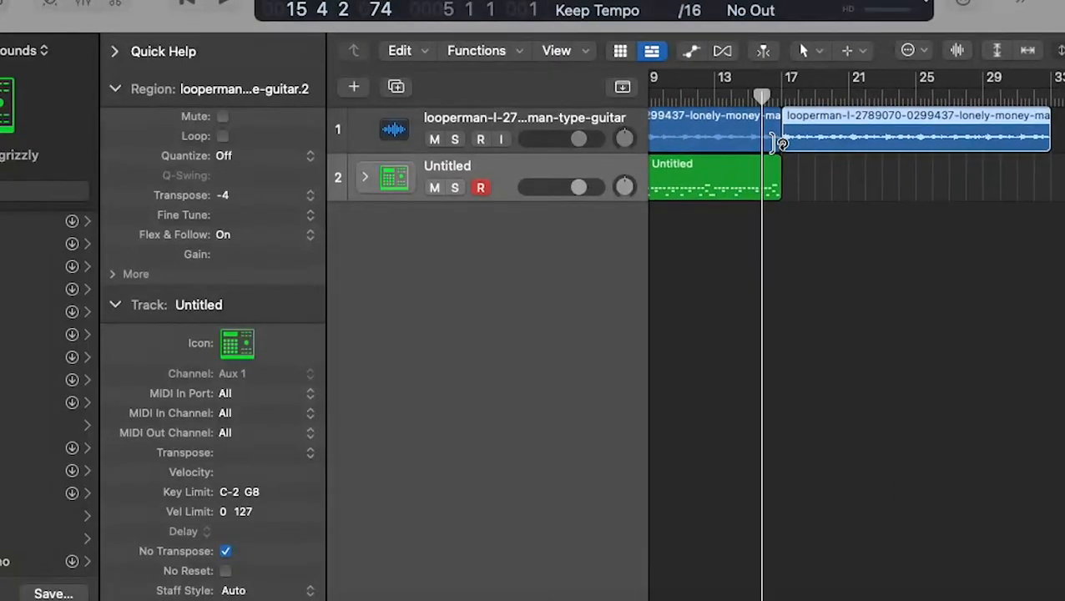
pyautogui.press('space')
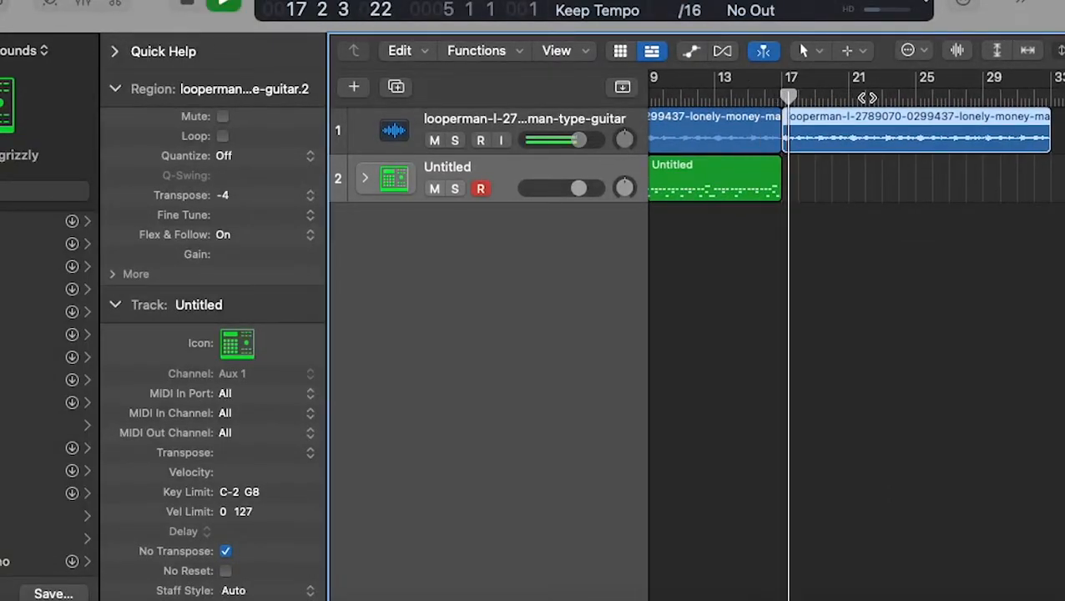
pyautogui.click(918, 98)
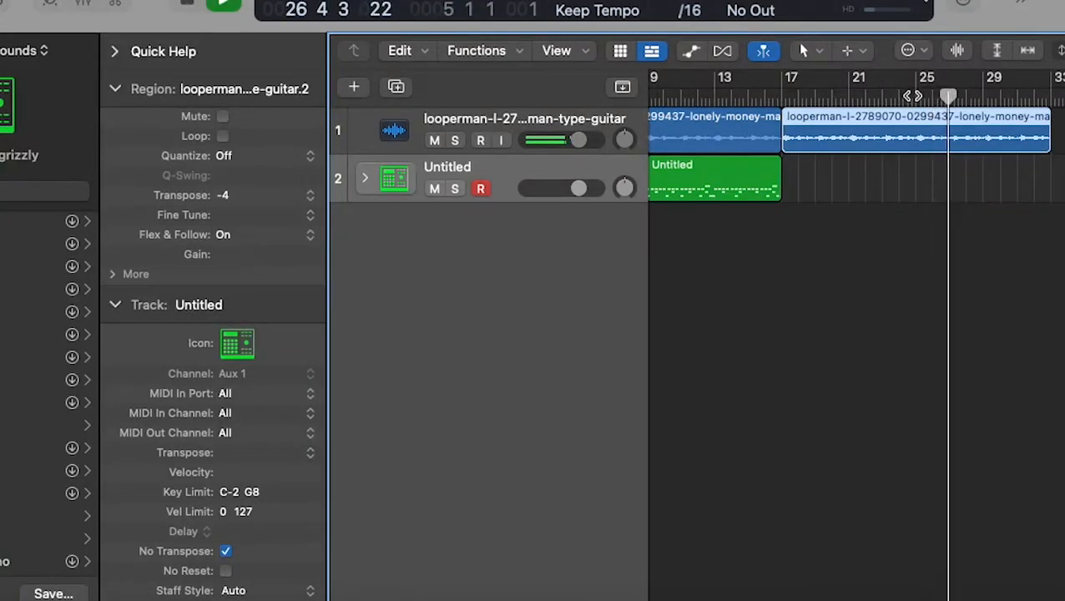
# - Loop the drum region out to bar 25 and play it with the guitar from bar 17
pyautogui.click(789, 94)
pyautogui.moveTo(780, 166); pyautogui.dragTo(915, 176)
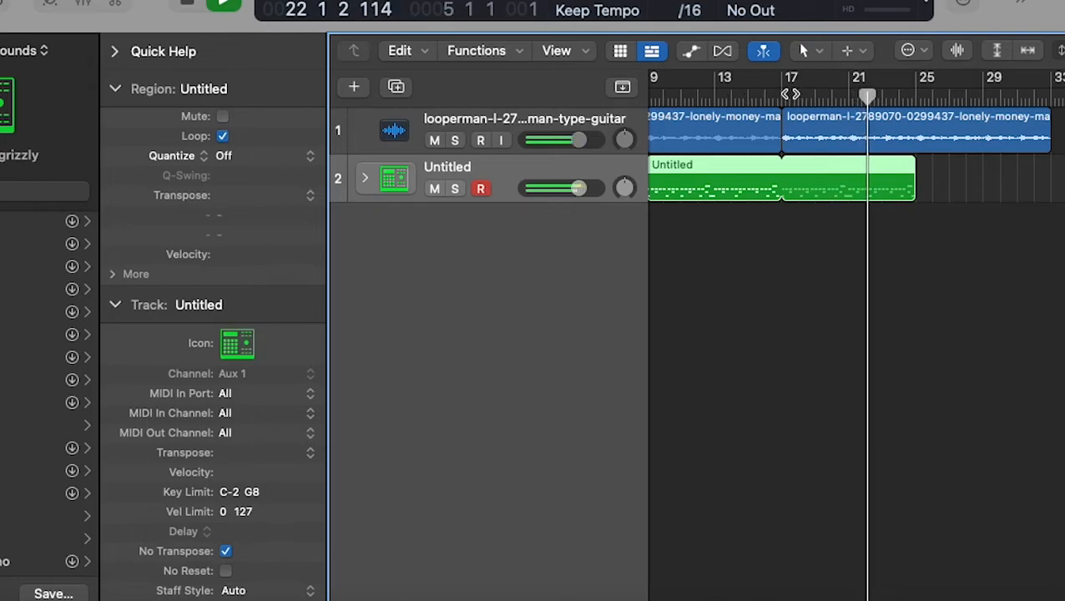
pyautogui.press('space')
# - Create one new software instrument track with a plug-in synth as its instrument
pyautogui.press('alt+super+n')
pyautogui.click(778, 489)
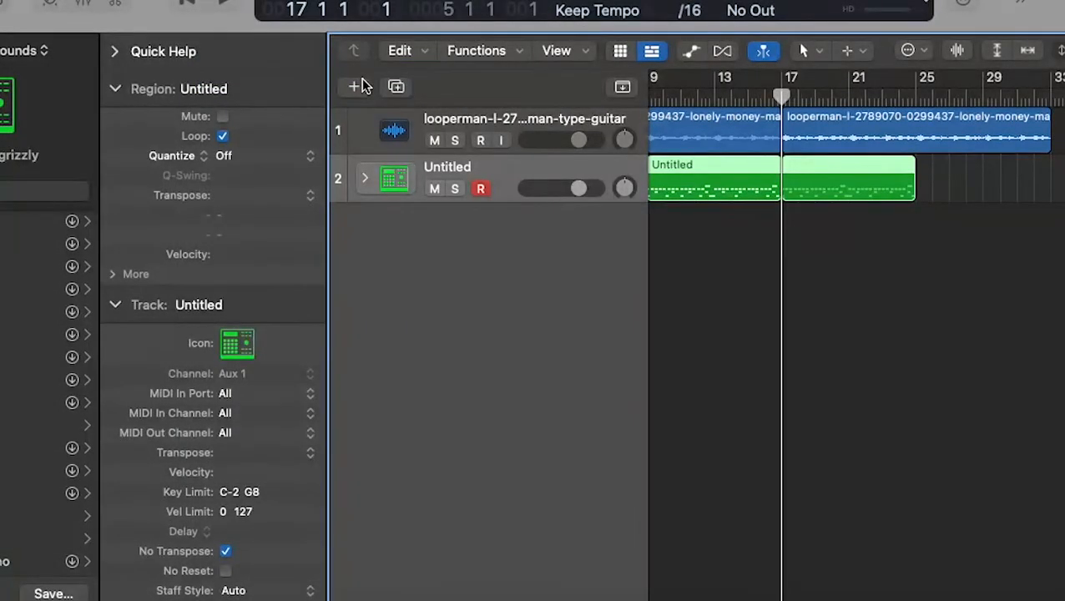
pyautogui.click(358, 86)
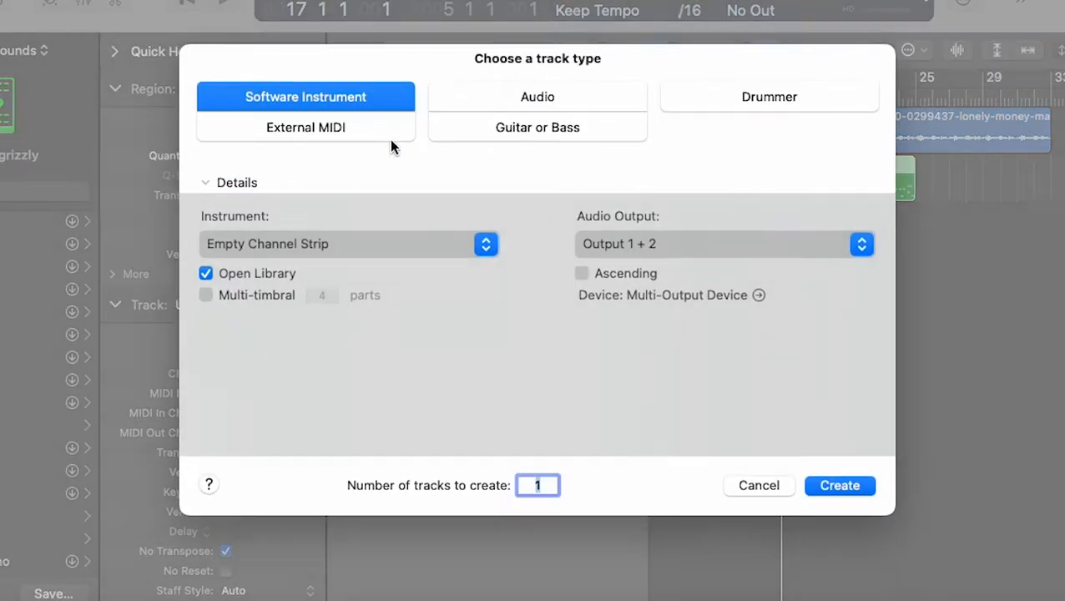
pyautogui.click(386, 238)
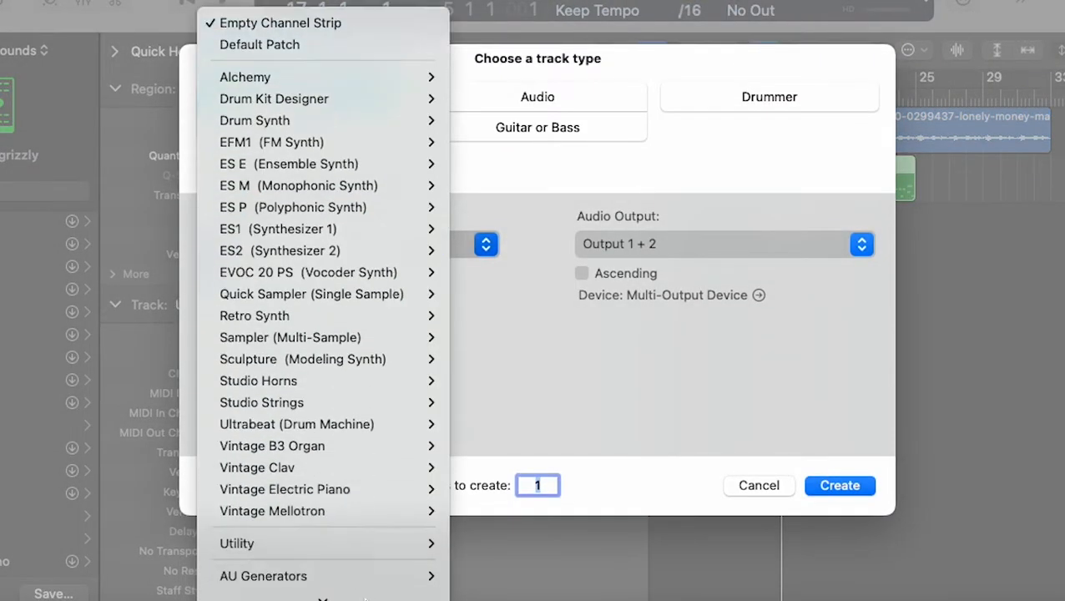
pyautogui.moveTo(367, 584)
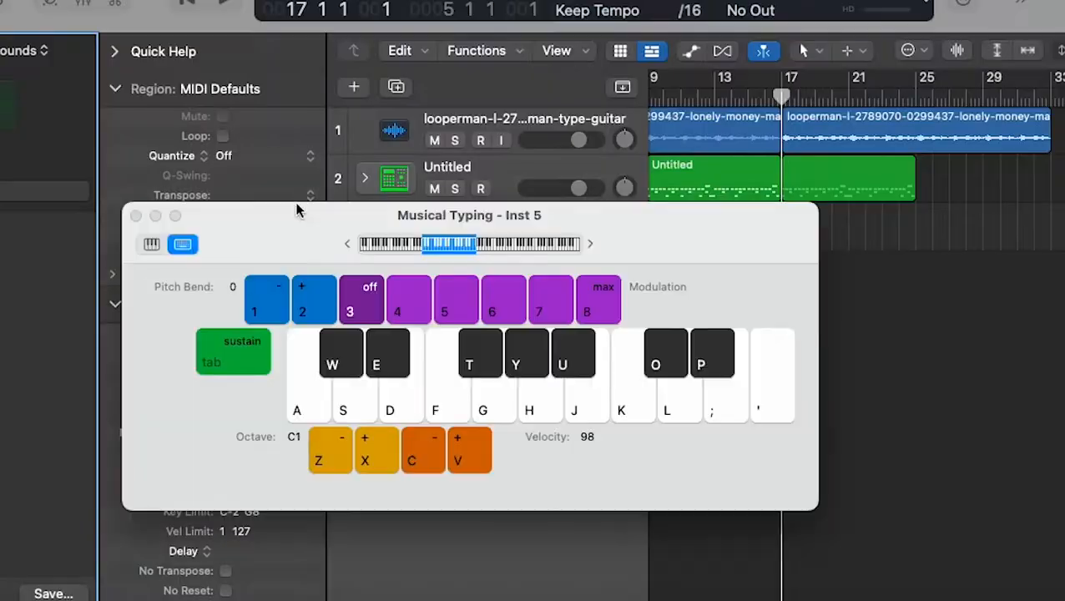
# - Try a few notes on the new instrument, move Musical Typing off the tracks and raise its octave to C3
pyautogui.press('h')
pyautogui.press('g')
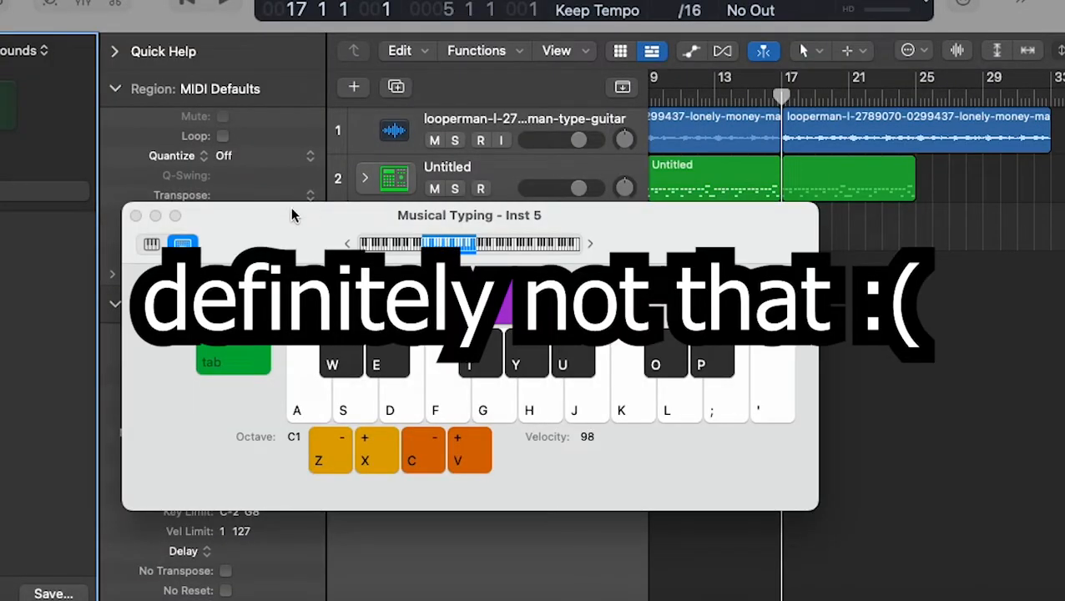
pyautogui.moveTo(631, 220); pyautogui.dragTo(656, 318)
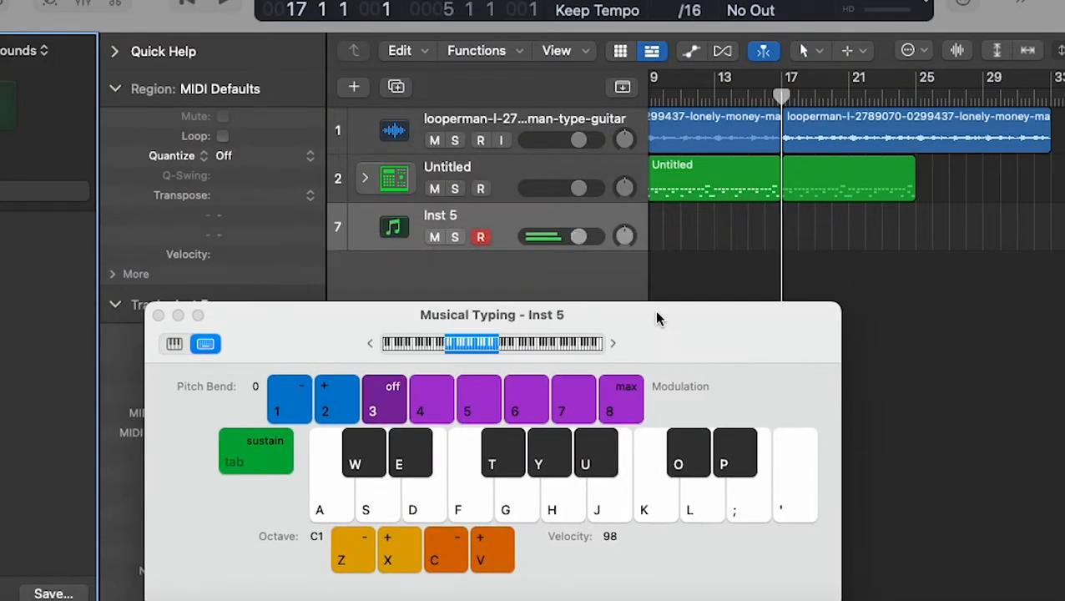
pyautogui.press('x')
pyautogui.press('x')
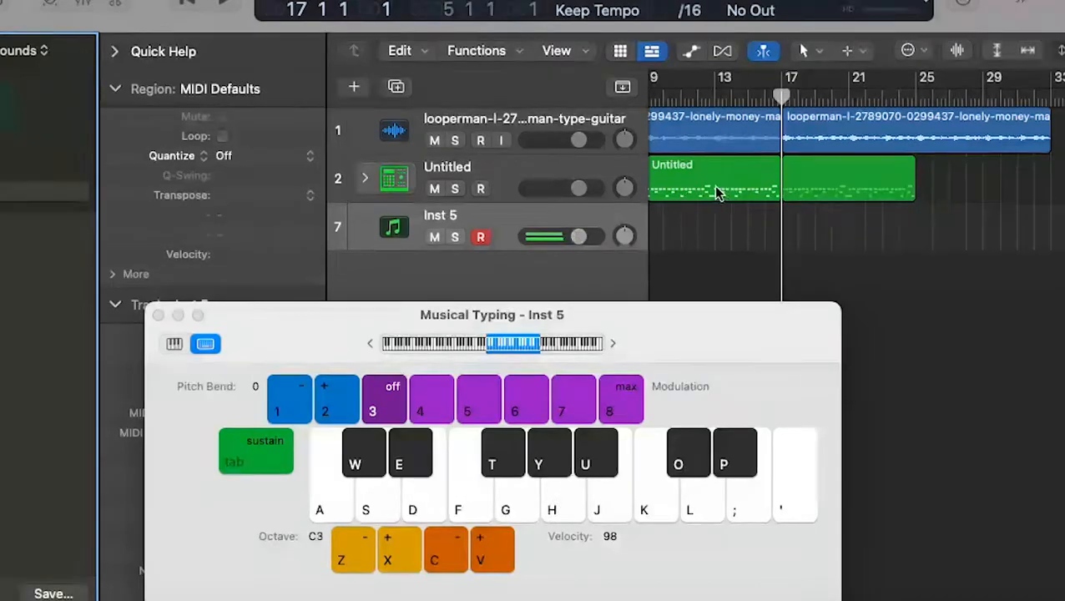
# - Record a melody of C, G, A and B notes on the new instrument track from bar 17 to bar 25, then close Musical Typing
pyautogui.click(781, 102)
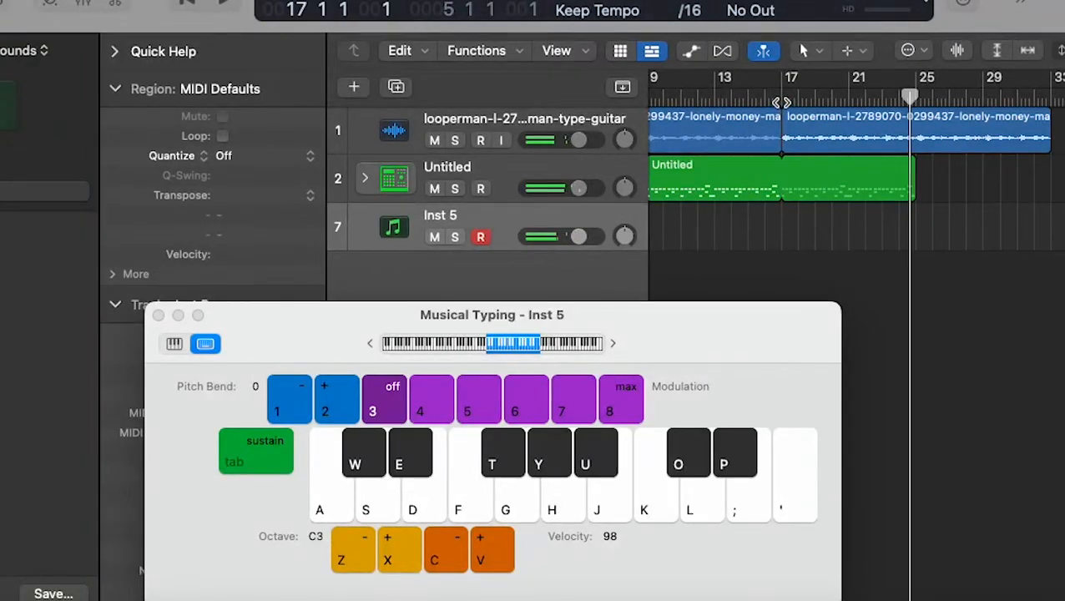
pyautogui.press('r')
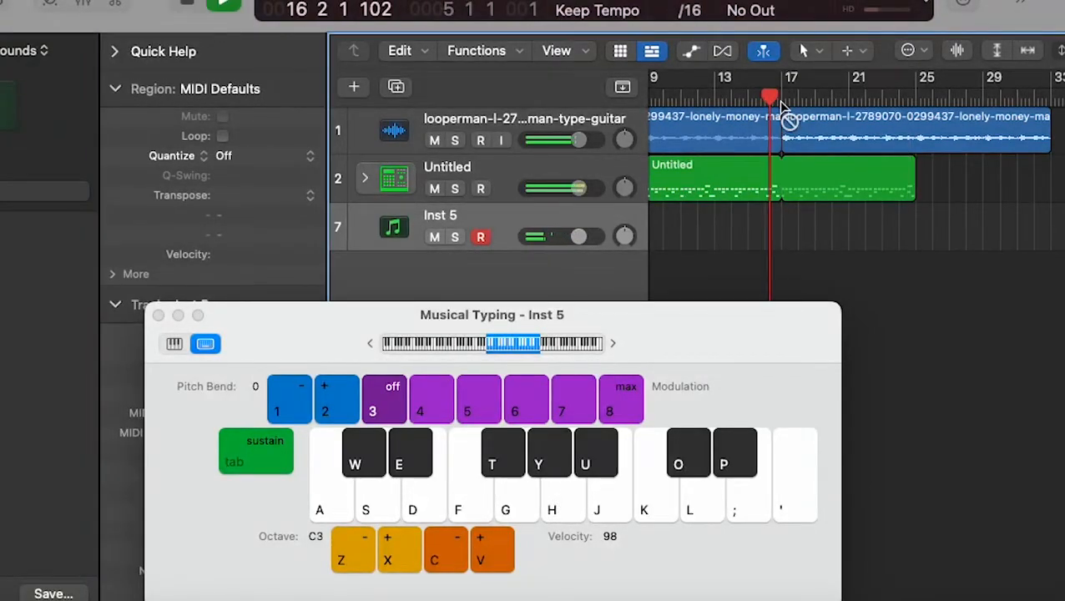
pyautogui.press('a')
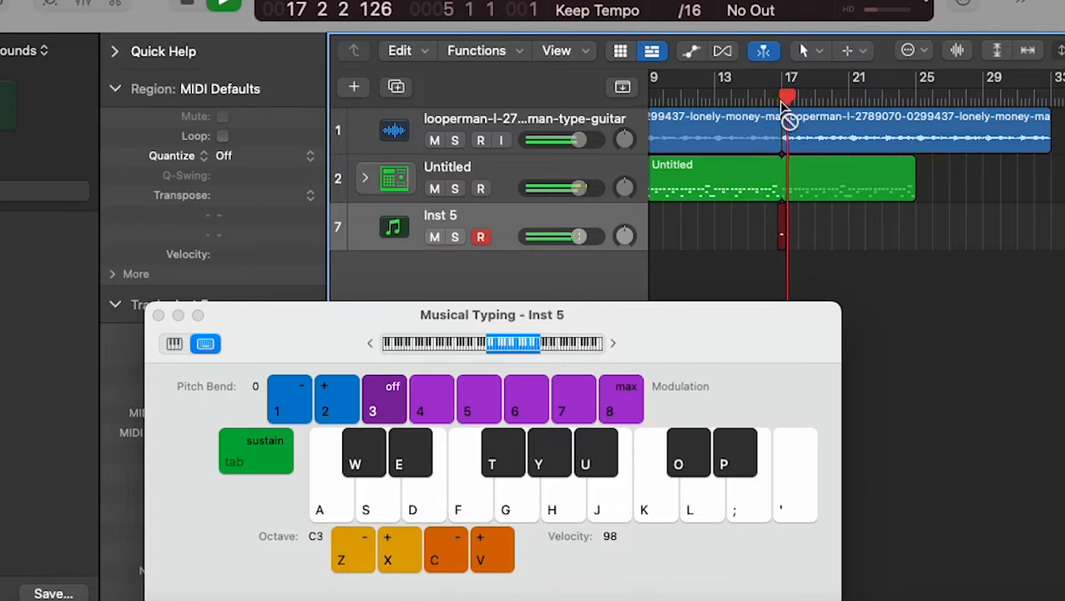
pyautogui.press('j')
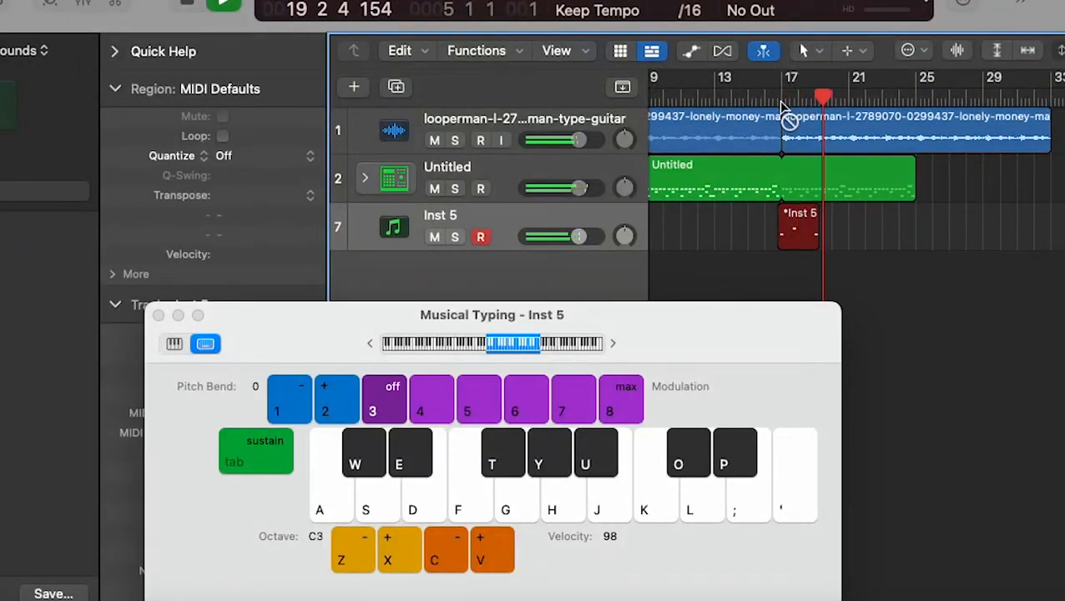
pyautogui.press('g')
pyautogui.press('h')
pyautogui.press('h')
pyautogui.press('j')
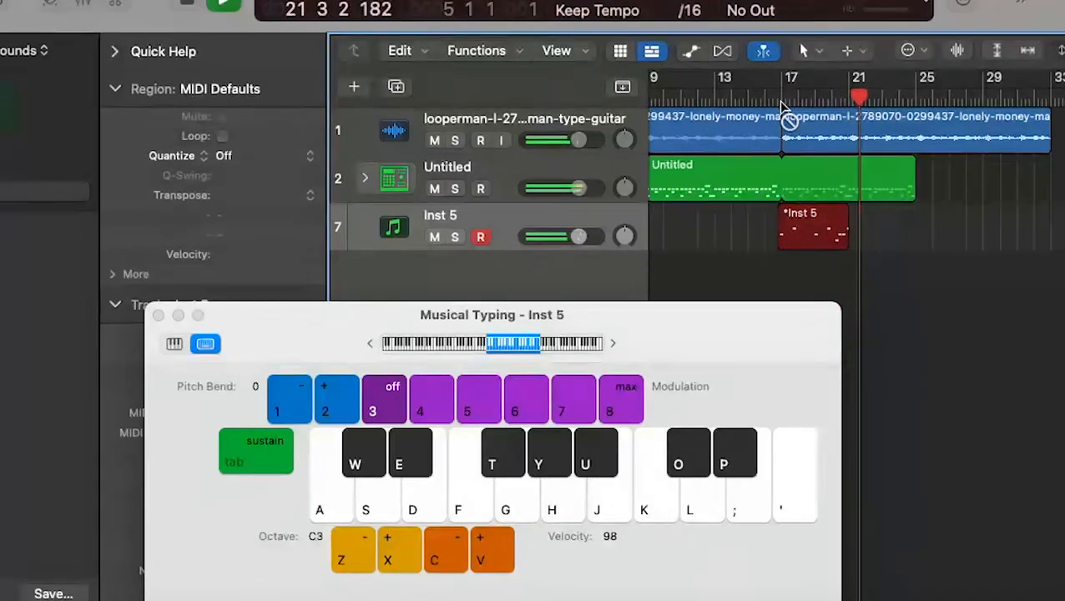
pyautogui.press('j')
pyautogui.press('k')
pyautogui.press('j')
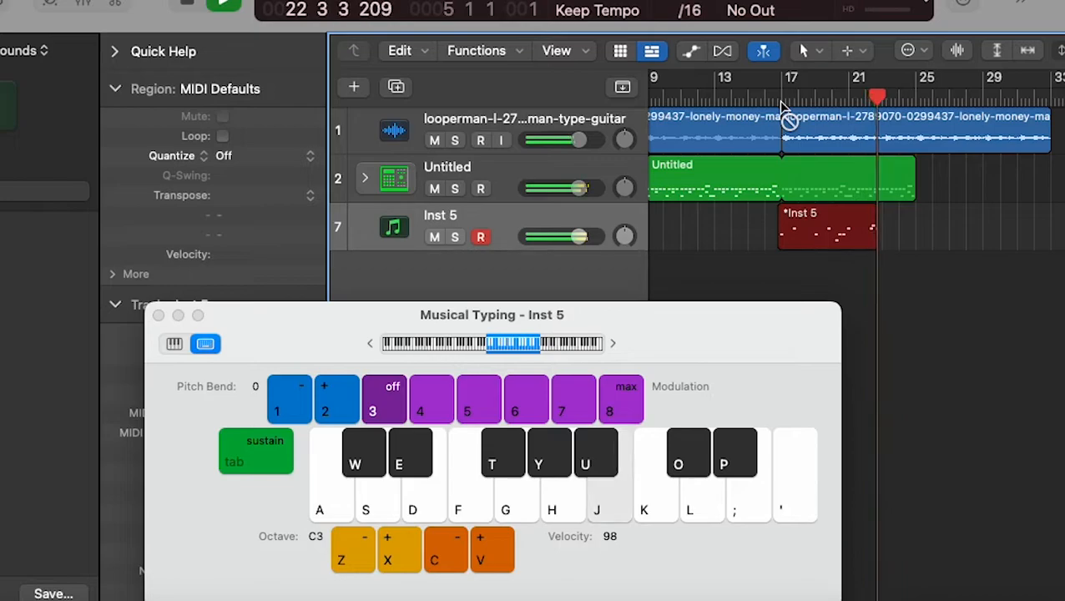
pyautogui.press('g')
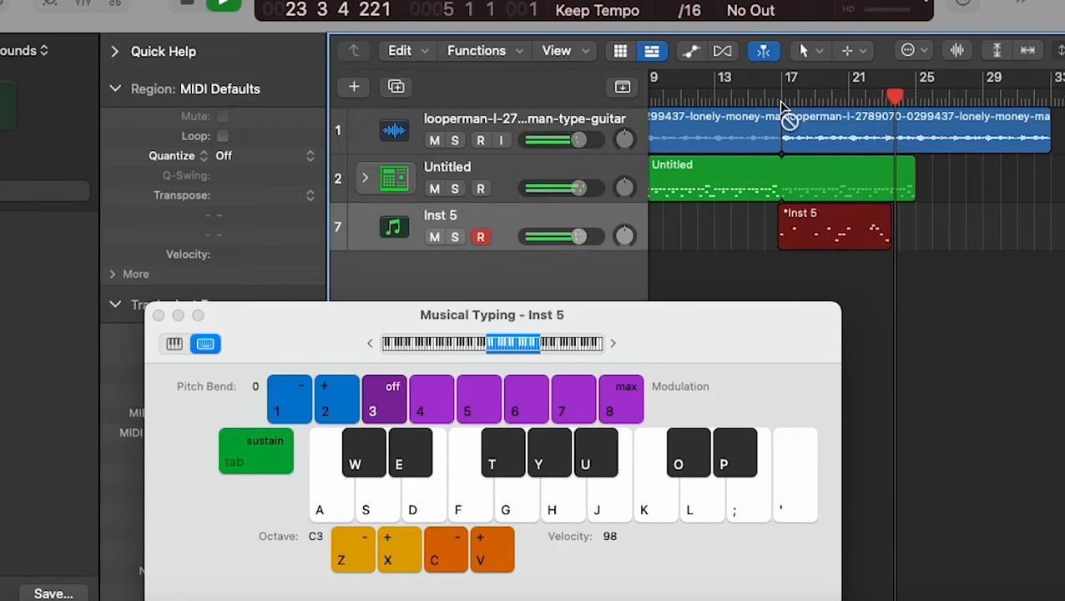
pyautogui.press('h')
pyautogui.press('j')
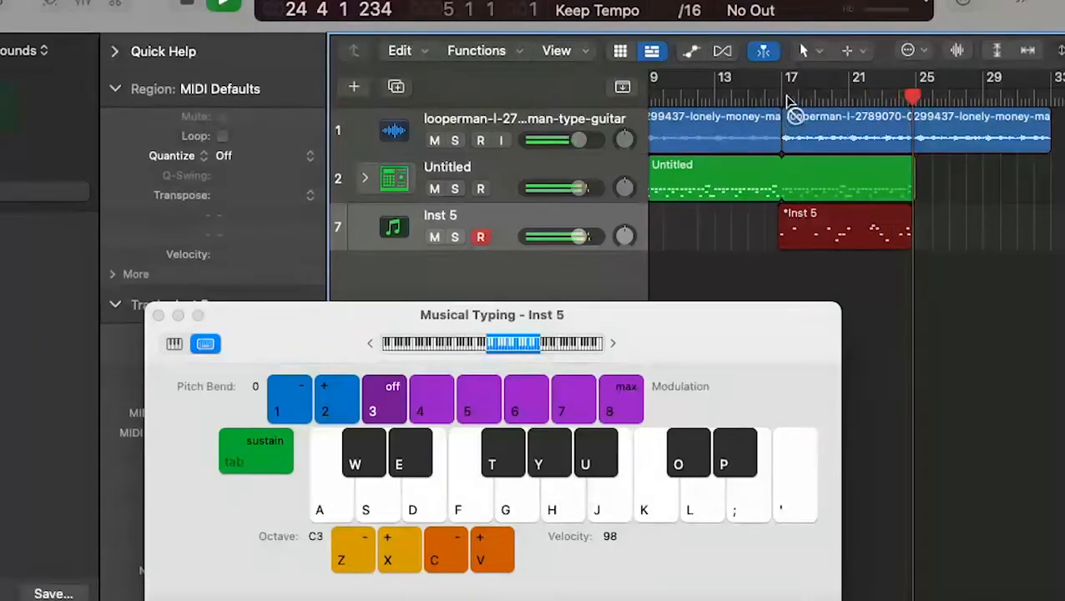
pyautogui.press('space')
pyautogui.press('super+k')
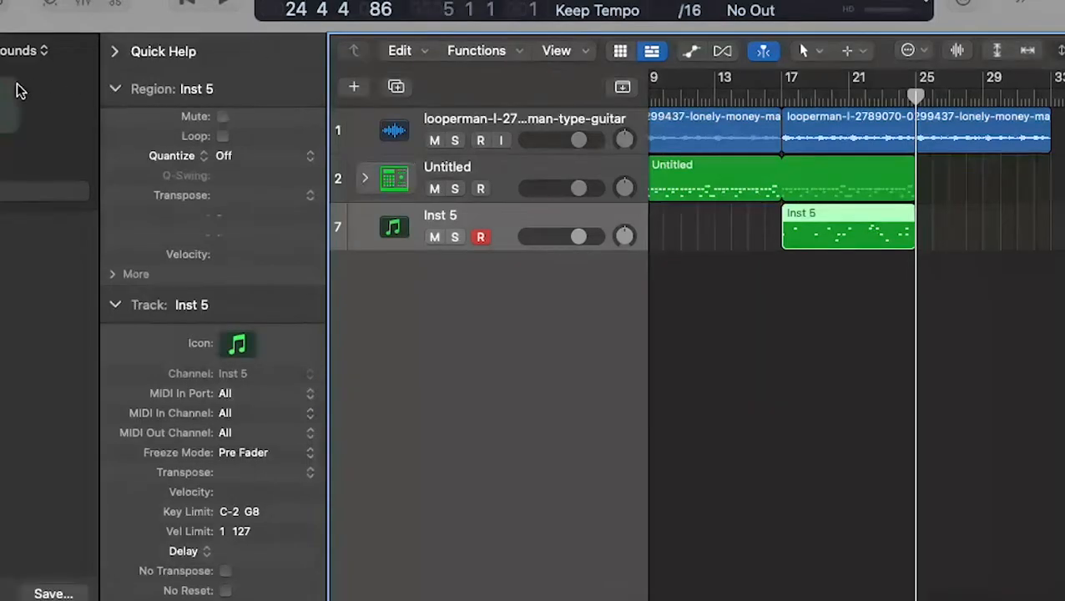
# - Open the synth plug-in of the Inst 5 track to check which patch it uses, and close it again
pyautogui.click(10, 107)
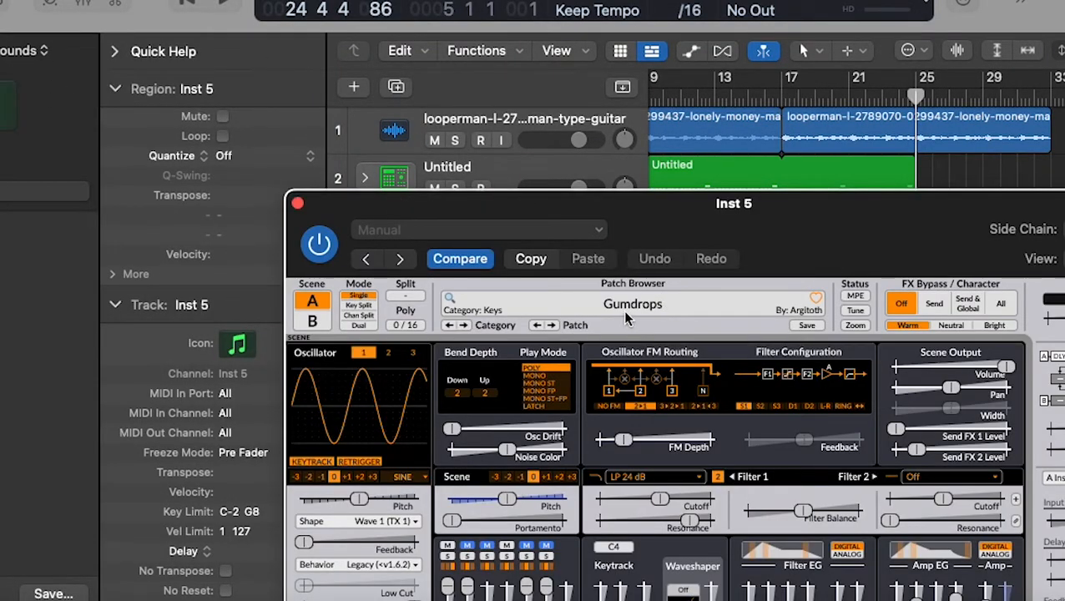
pyautogui.click(297, 203)
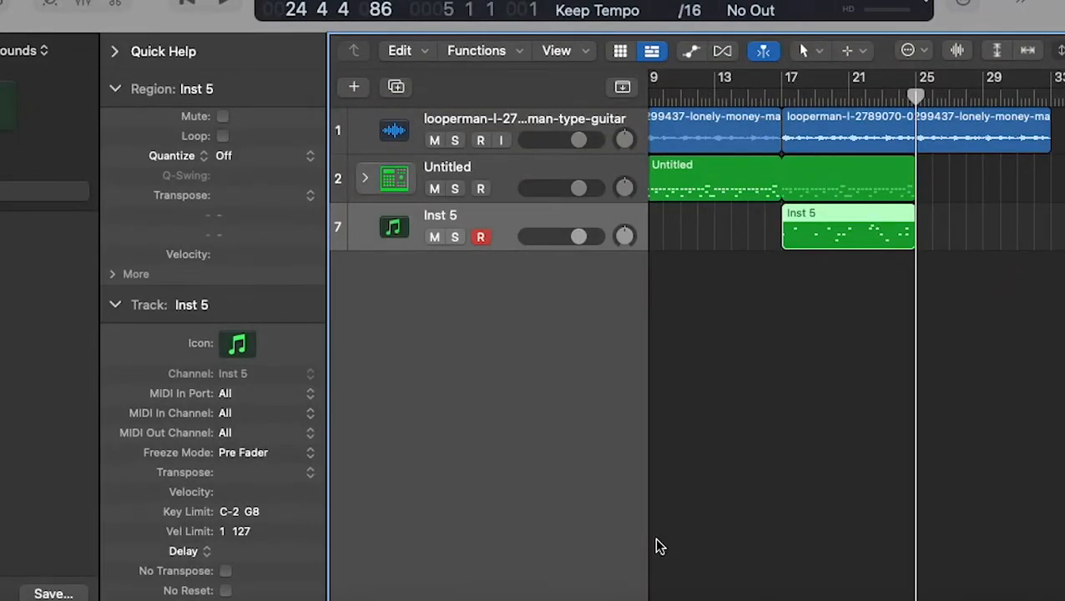
pyautogui.hscroll(-5, 664, 542)
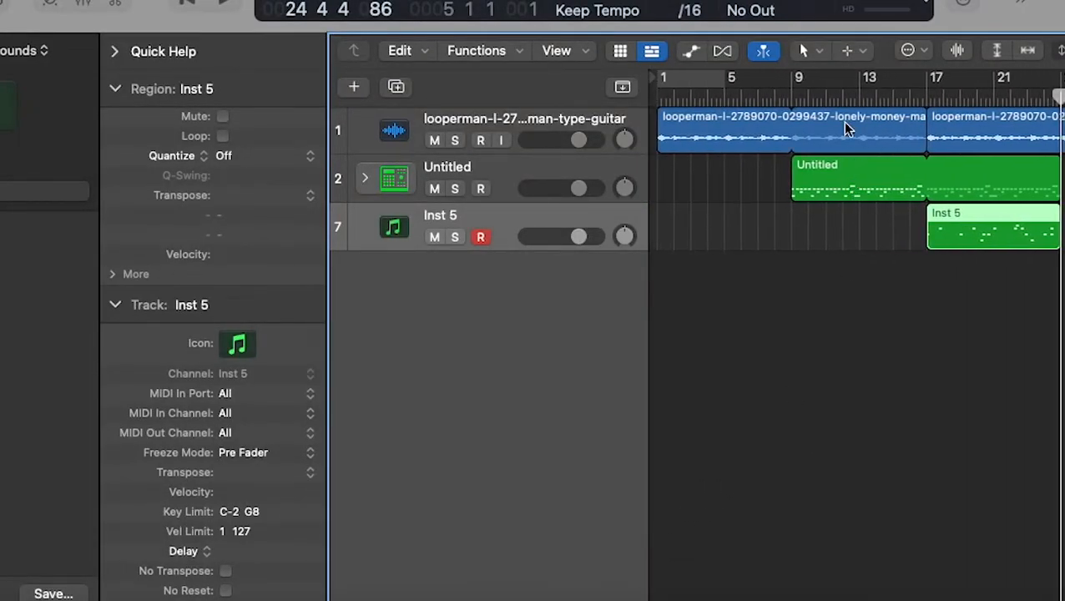
# - Switch to Safari and play a few seconds of the "Sparkle" reference beat on YouTube, comparing it with the arrangement in Logic Pro
pyautogui.click(17, 600)
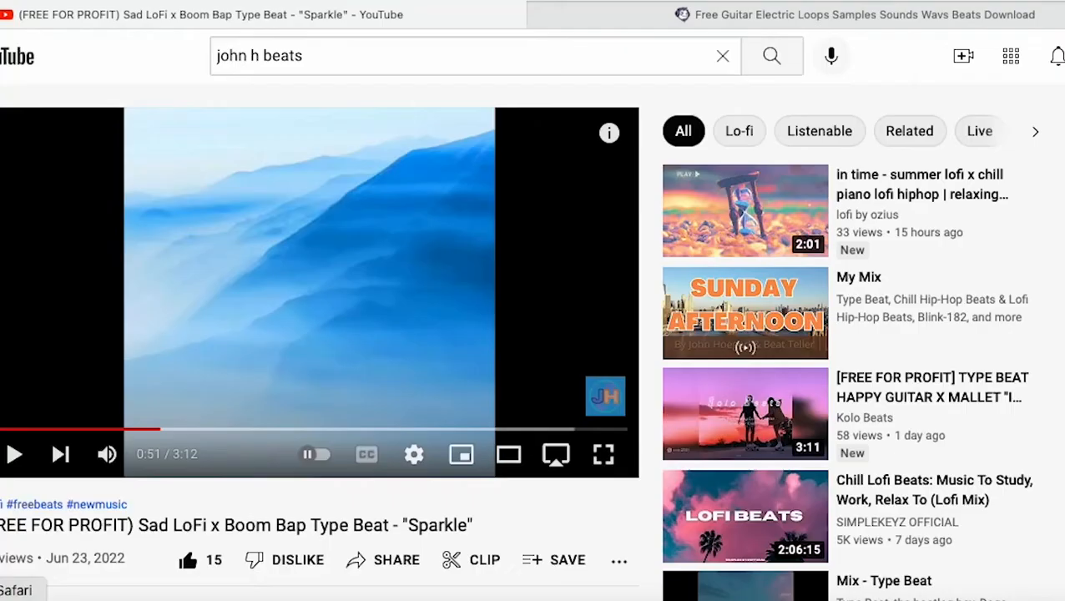
pyautogui.click(364, 319)
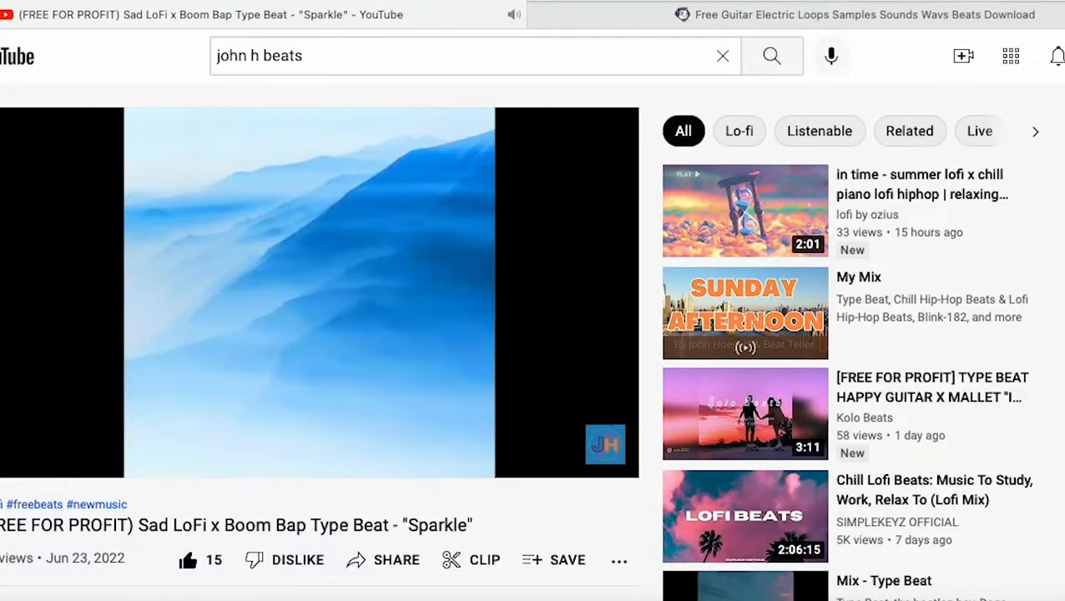
pyautogui.click(364, 381)
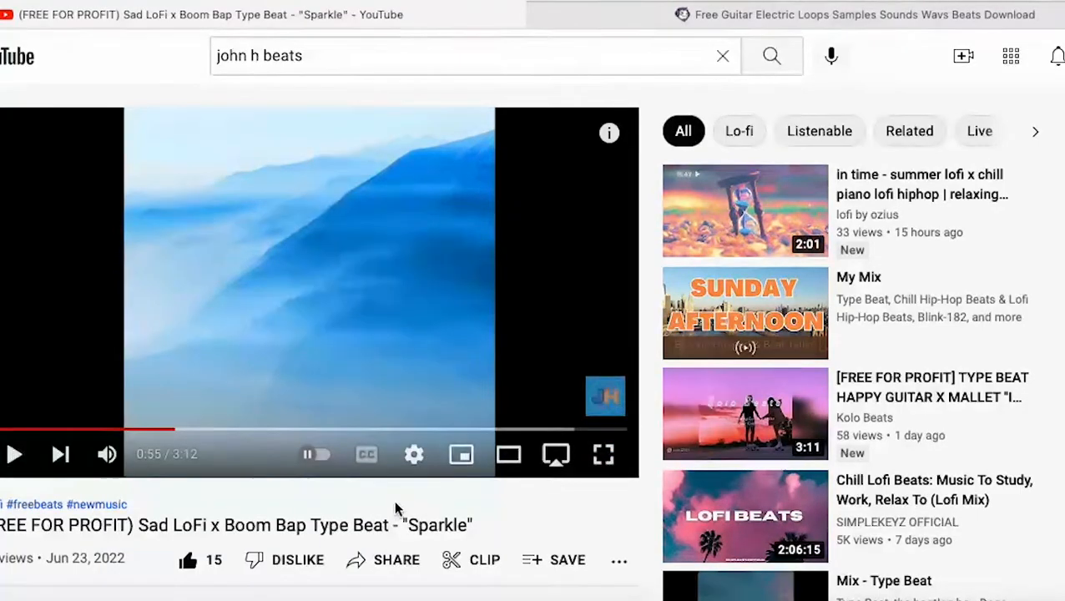
pyautogui.click(938, 599)
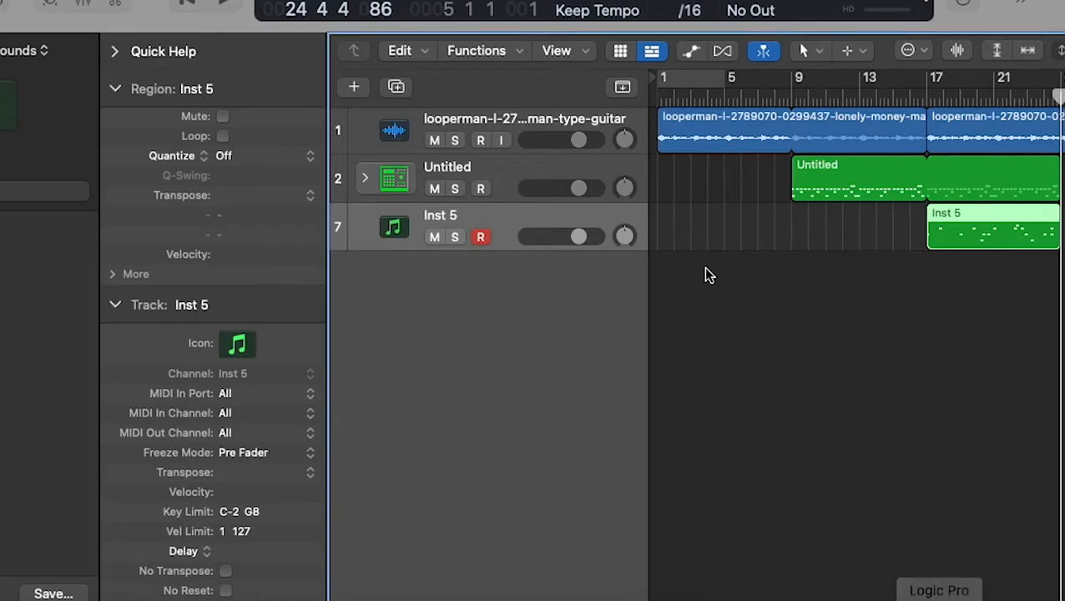
pyautogui.click(17, 599)
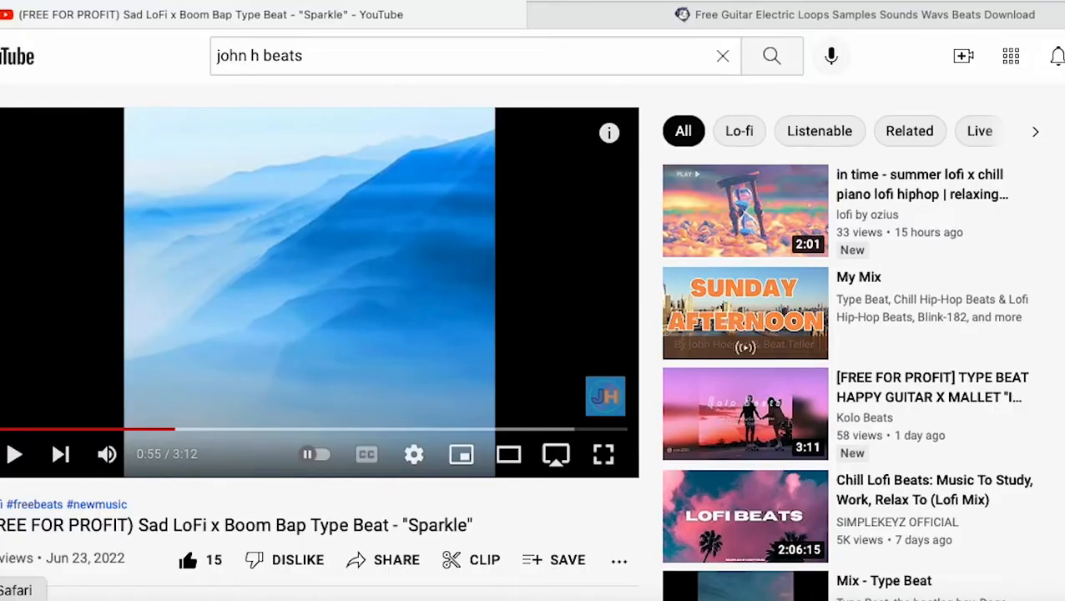